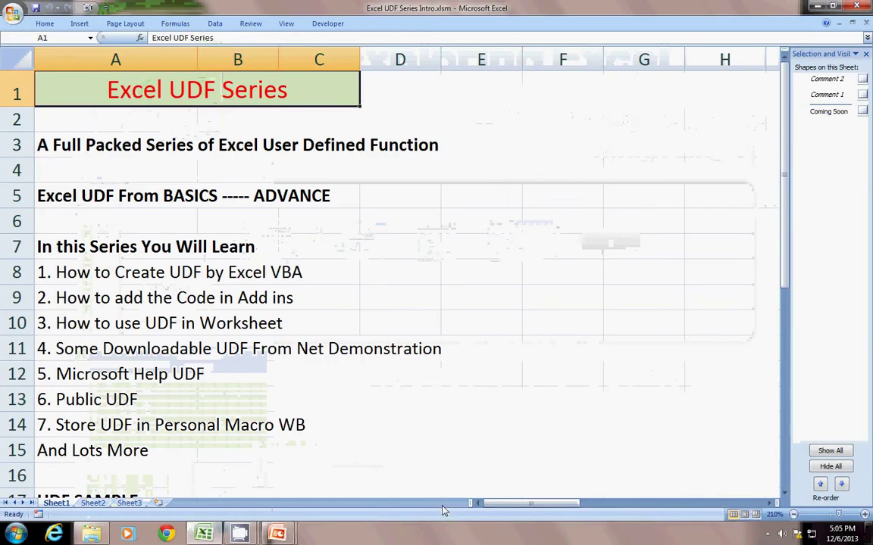
Move around the sheet to cell A7 so the 'In this Series You Will Learn' heading turns red
click(575, 200)
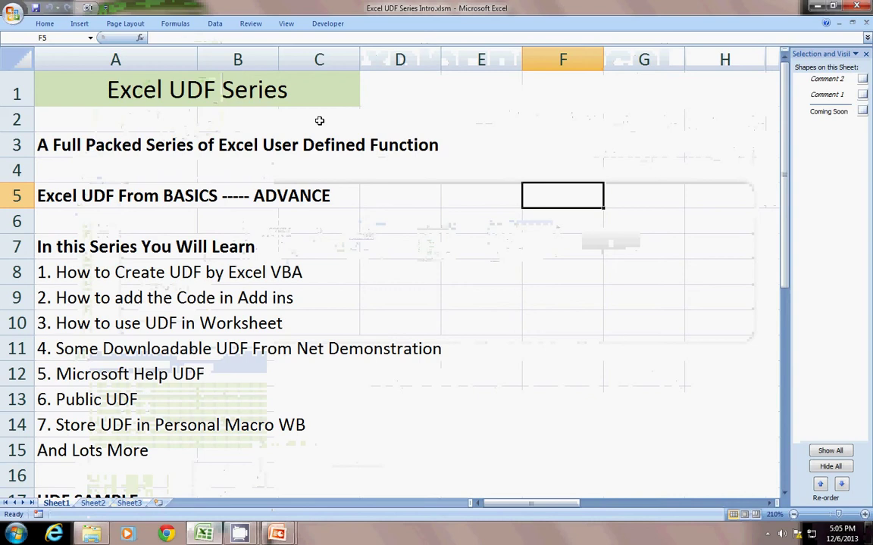
double_click(410, 196)
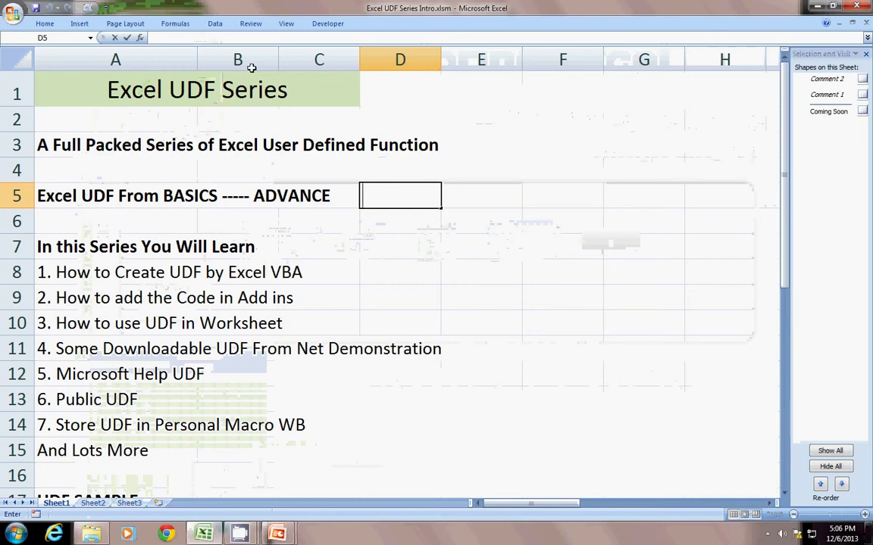
key(Up)
key(Left)
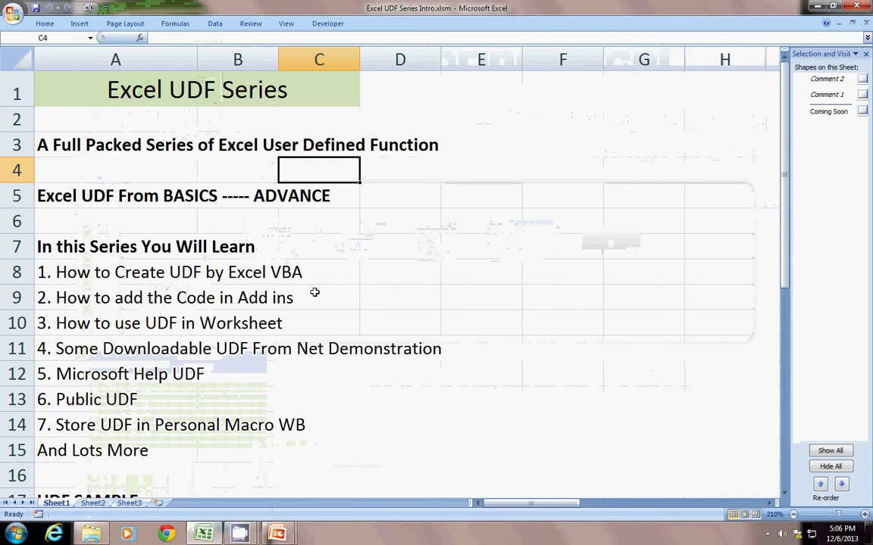
click(386, 295)
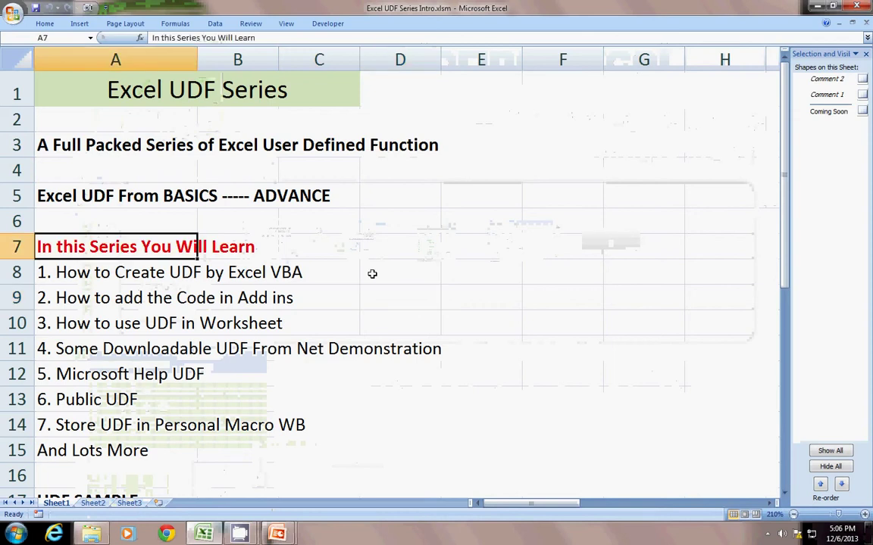
Arrow down the learning list from item 1 to item 4, 'Some Downloadable UDF From Net Demonstration'
key(Down)
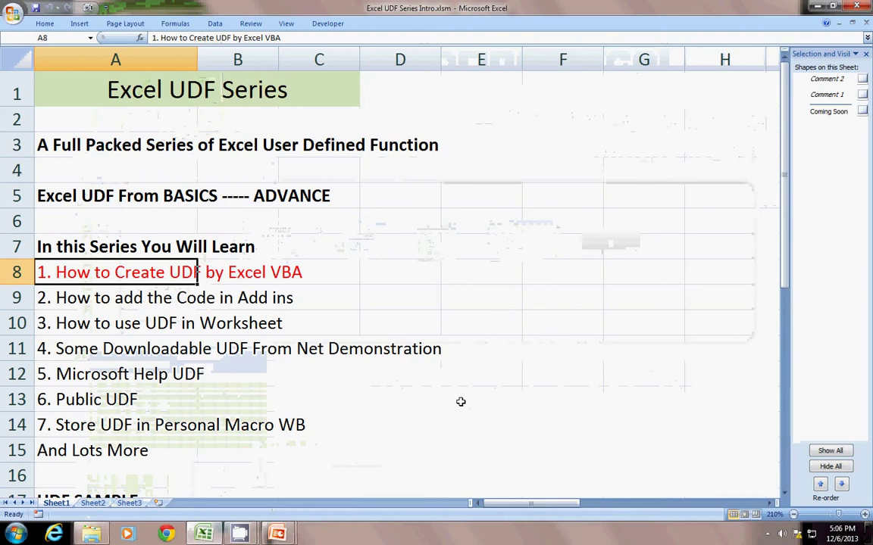
key(Down)
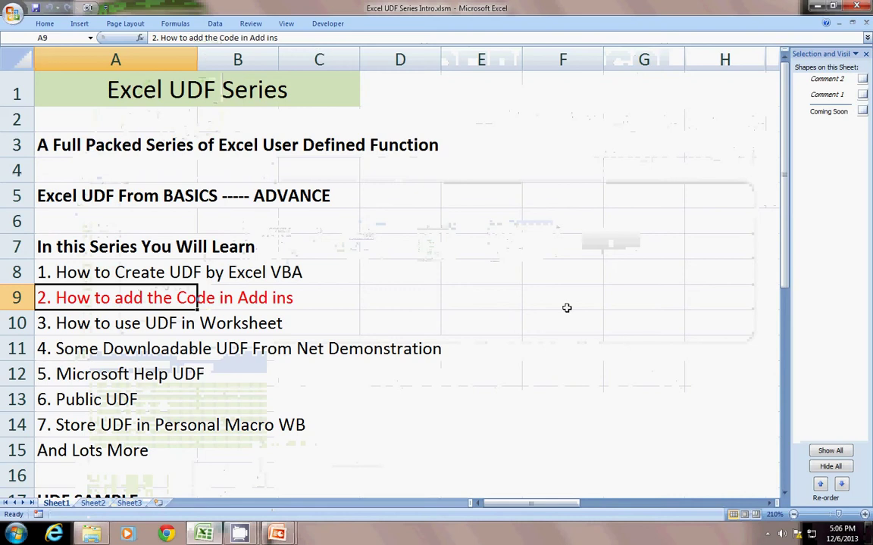
key(Down)
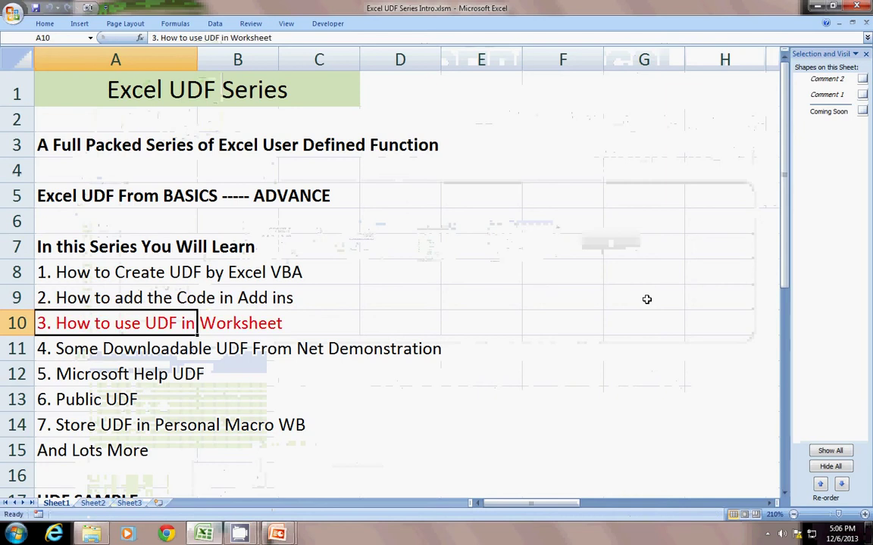
click(477, 271)
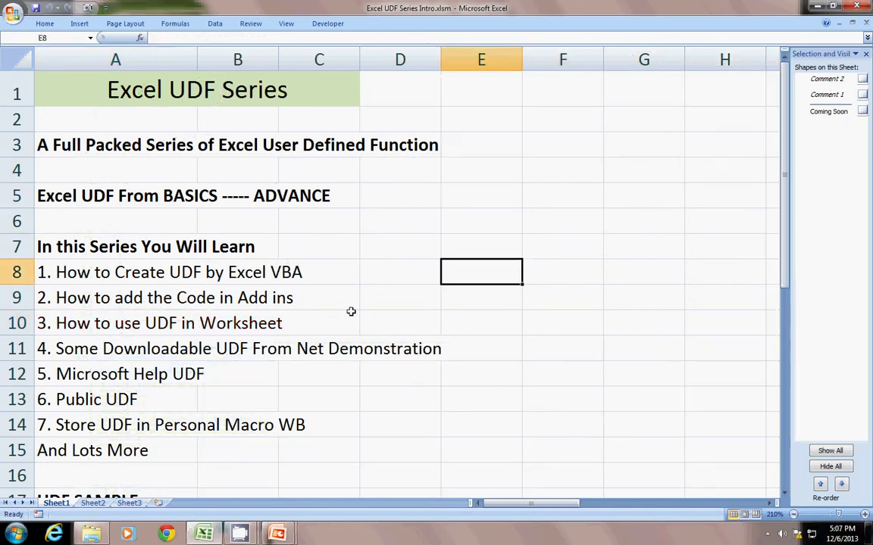
click(351, 312)
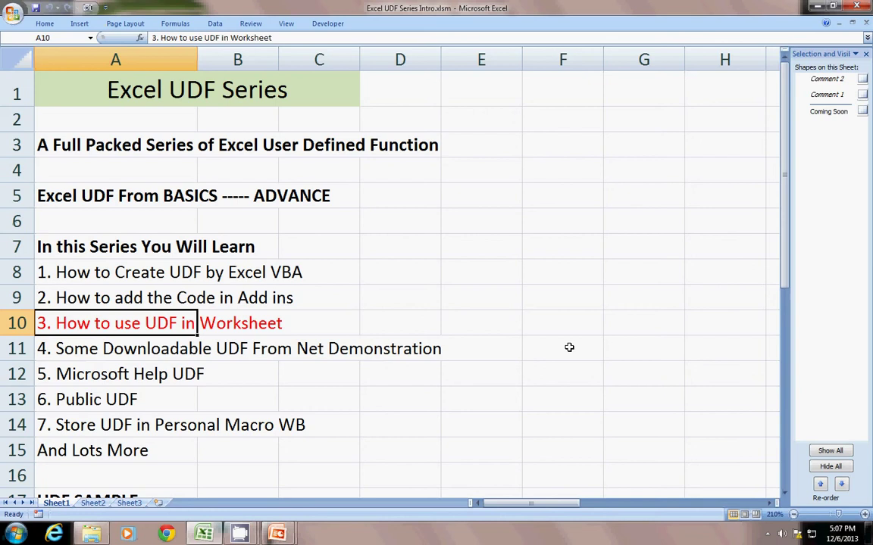
click(584, 203)
click(165, 333)
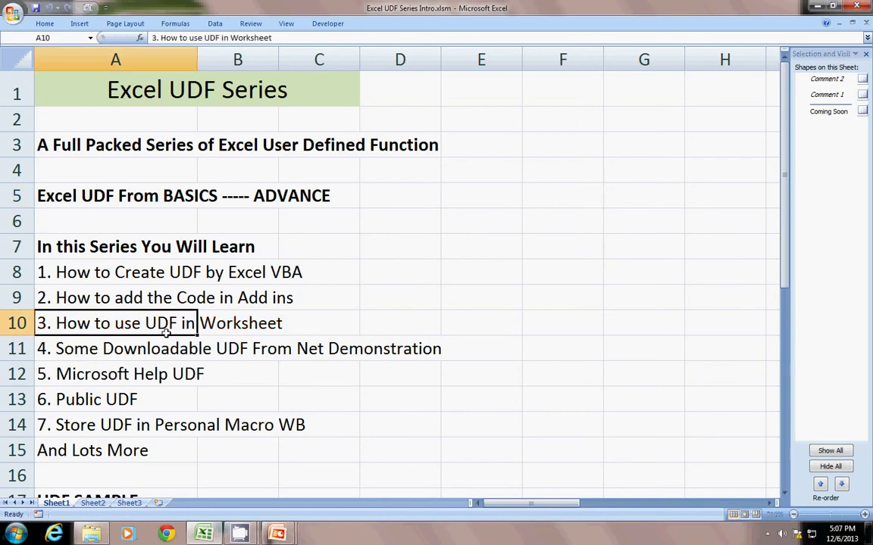
key(Down)
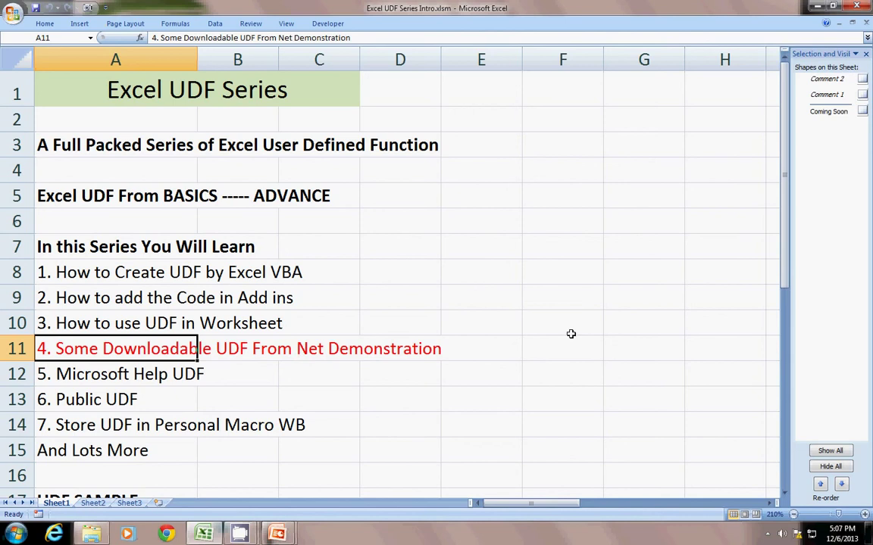
Step through item 5 Microsoft Help UDF and item 6 Public UDF to item 7, 'Store UDF in Personal Macro WB'
key(Down)
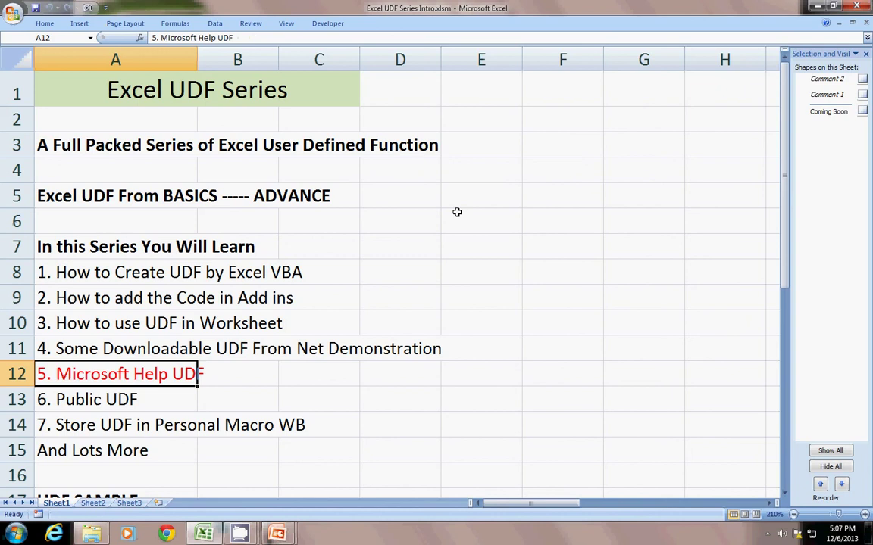
click(431, 220)
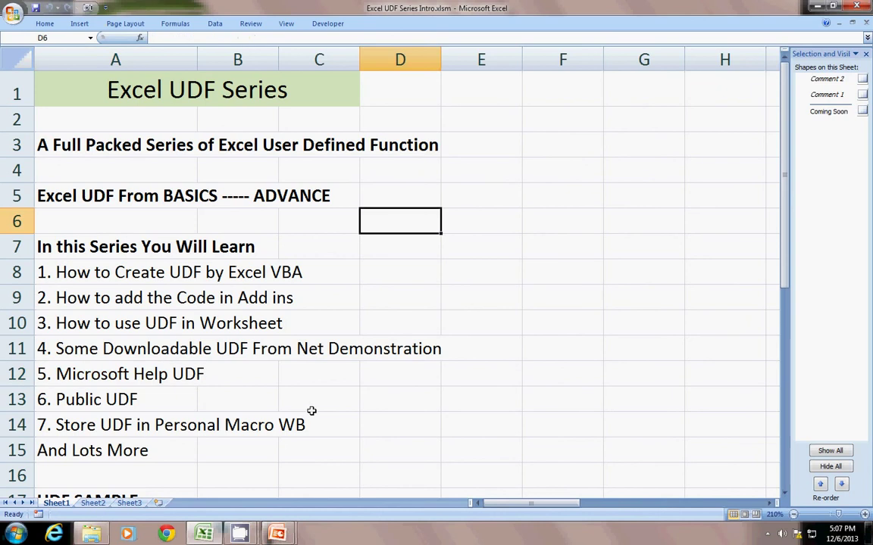
click(143, 377)
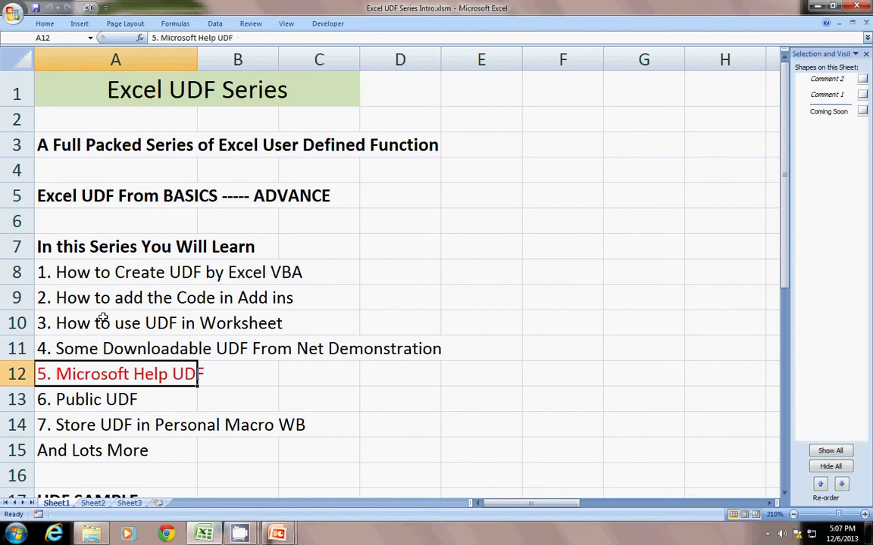
key(Down)
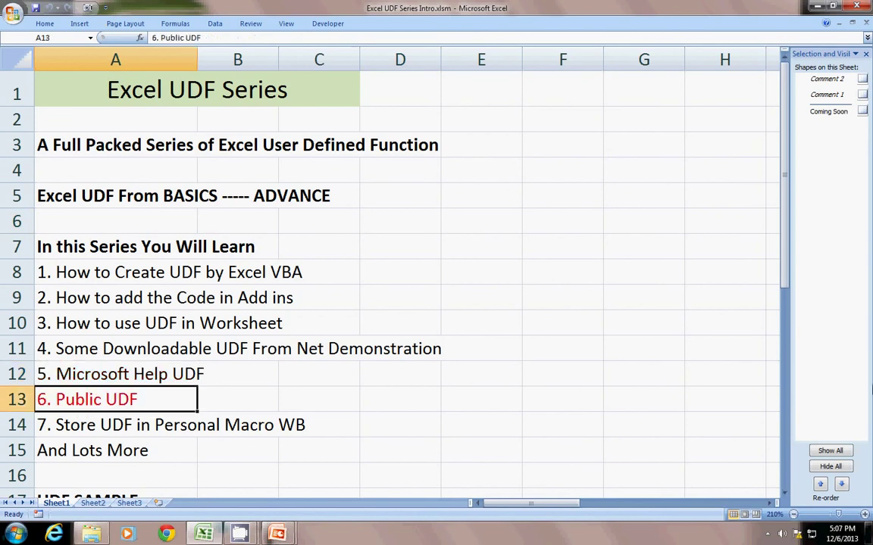
key(Down)
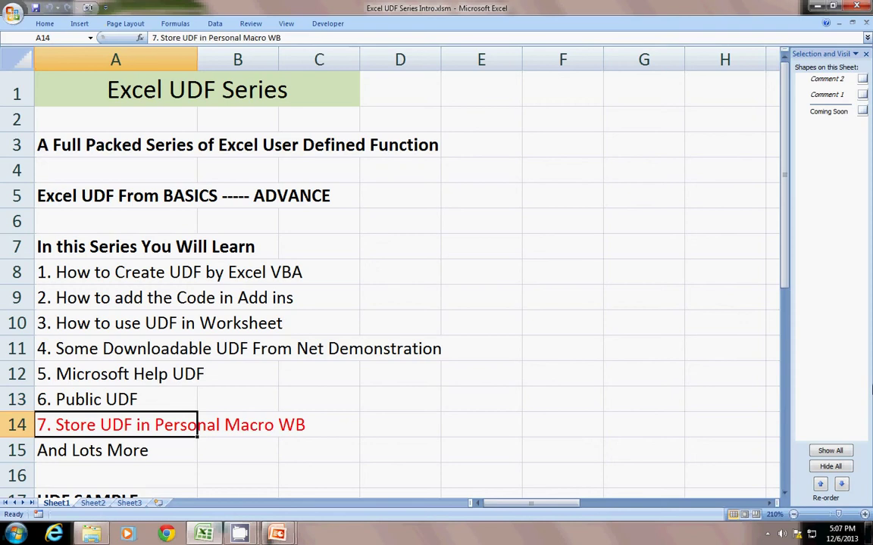
key(Down)
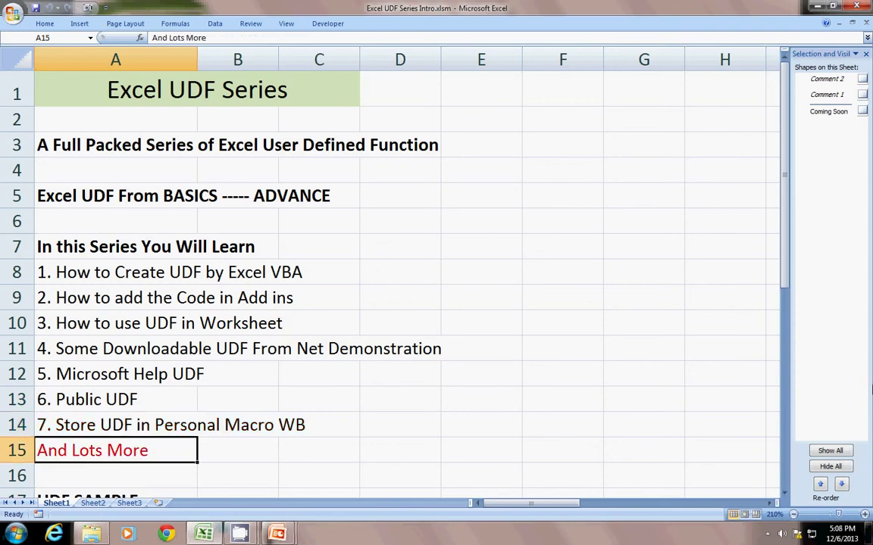
key(Up)
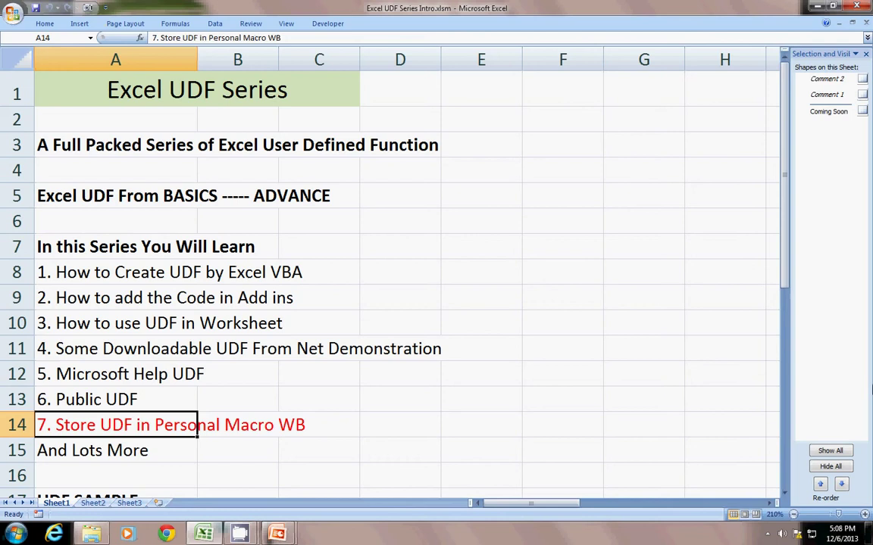
Open Record Macro settings for Macro1 and keep storage set to This Workbook
click(38, 514)
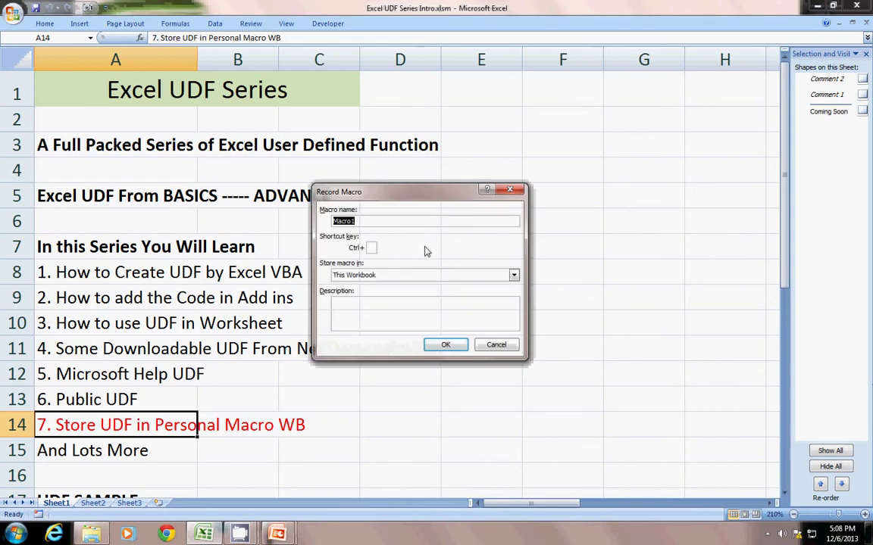
click(513, 275)
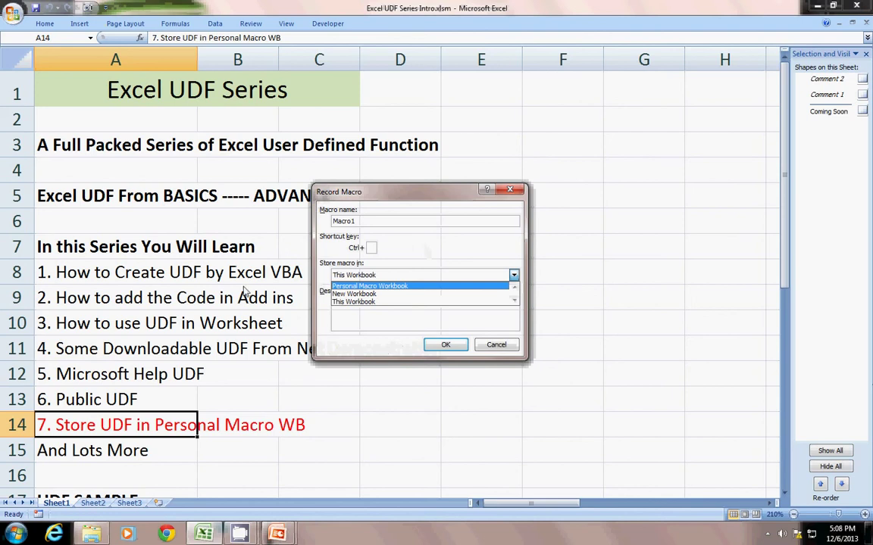
click(447, 277)
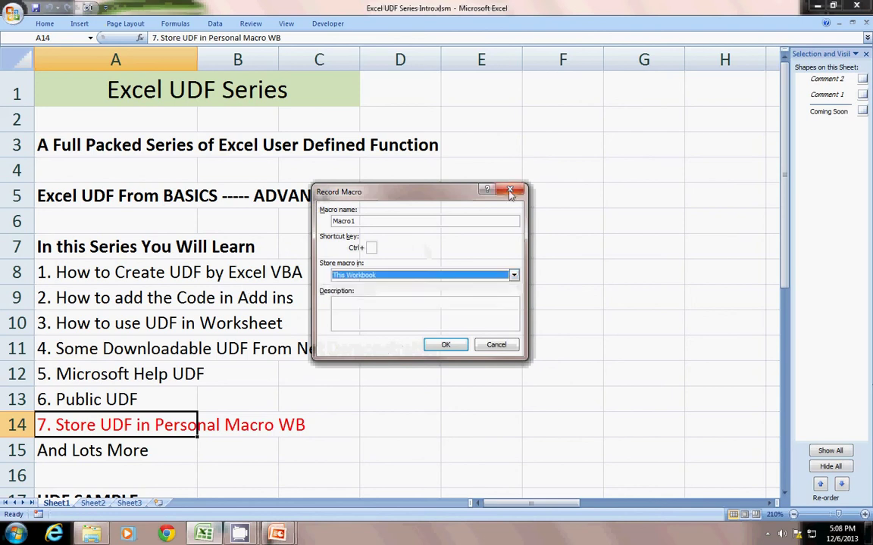
click(509, 190)
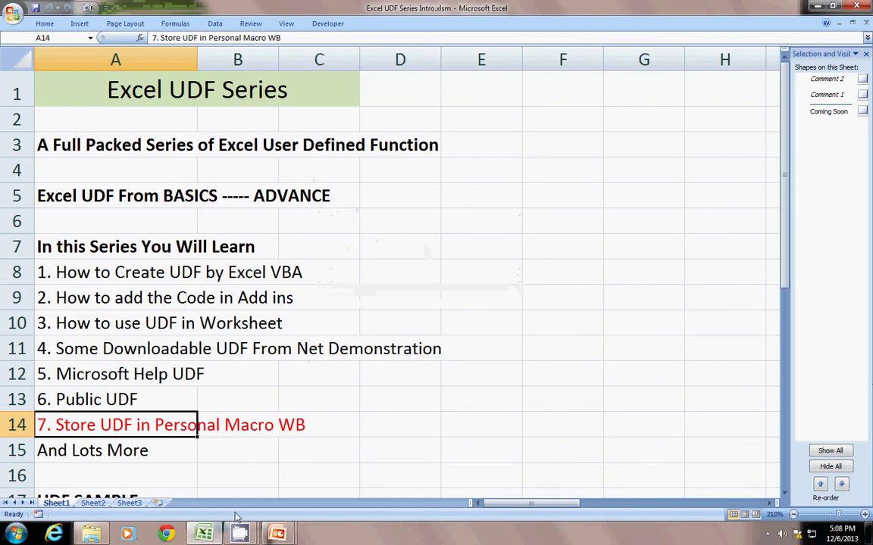
scroll(786, 496, down, 1)
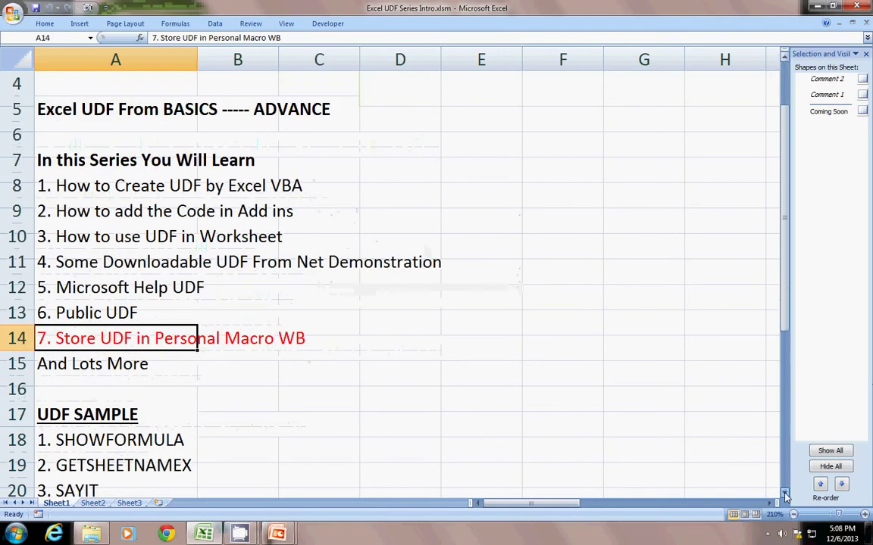
scroll(786, 497, down, 1)
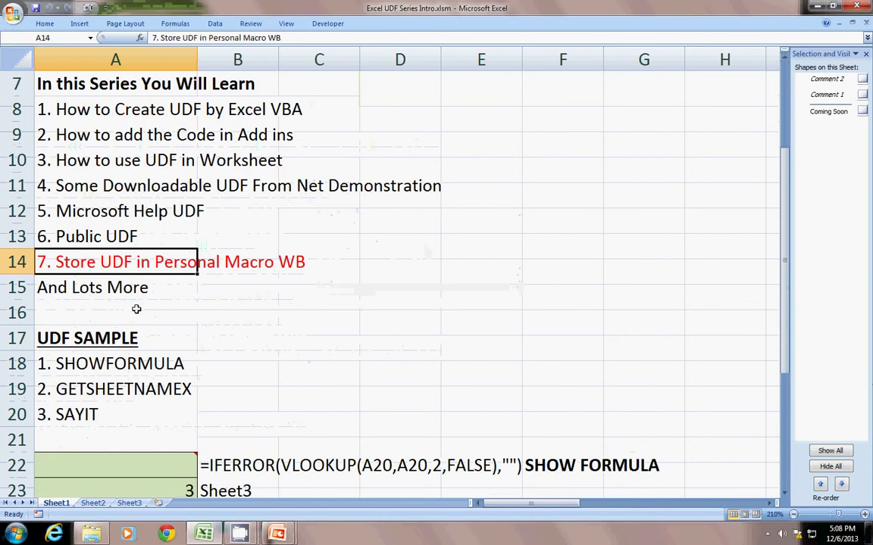
key(Down)
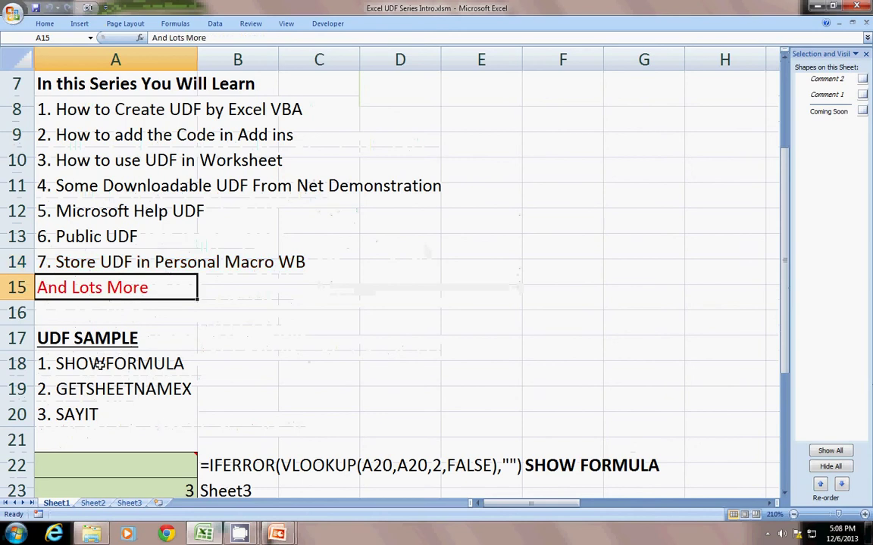
click(99, 364)
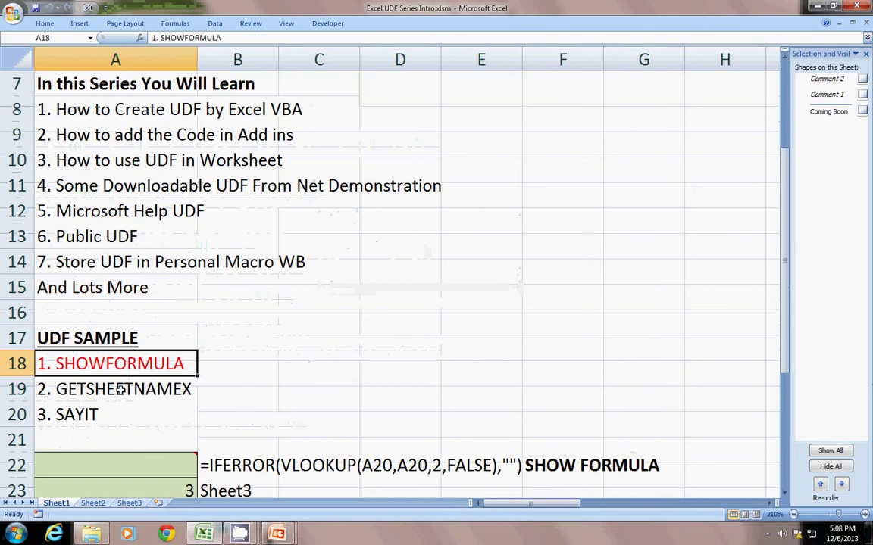
click(120, 390)
click(76, 423)
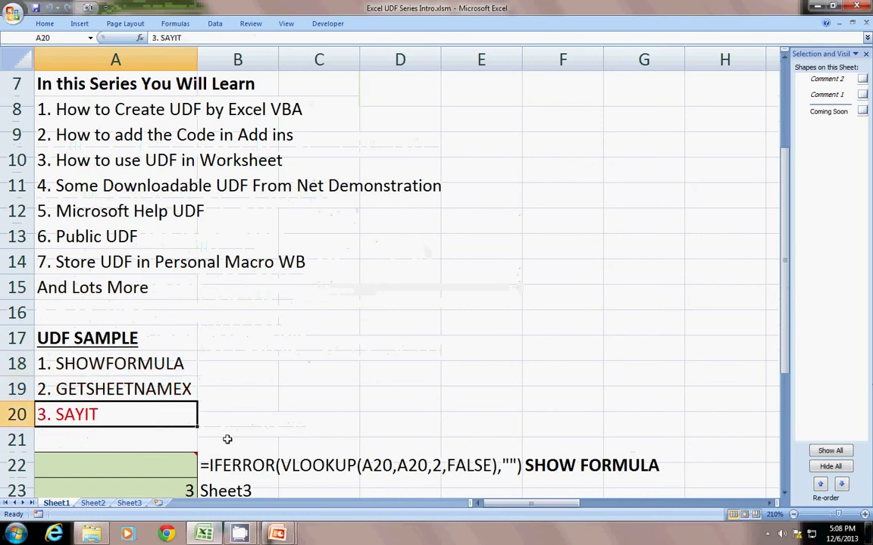
click(481, 440)
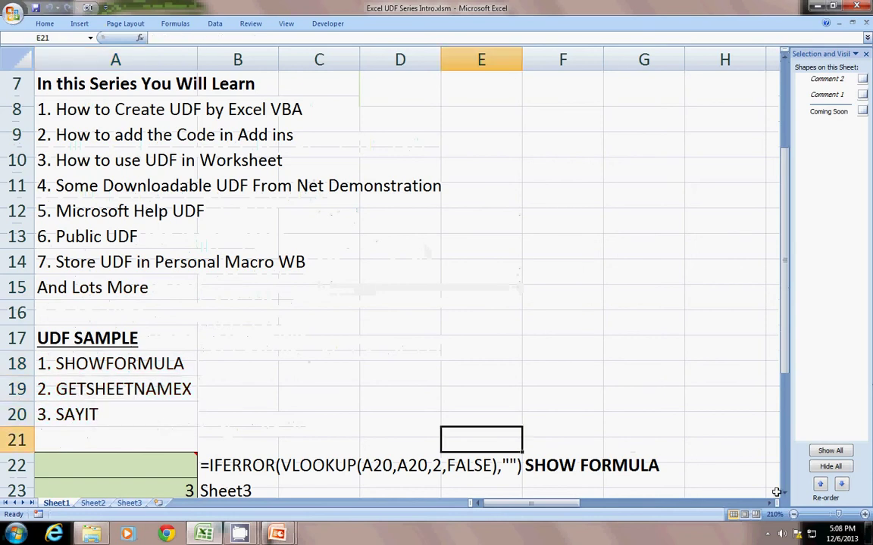
scroll(776, 492, down, 1)
scroll(706, 446, down, 1)
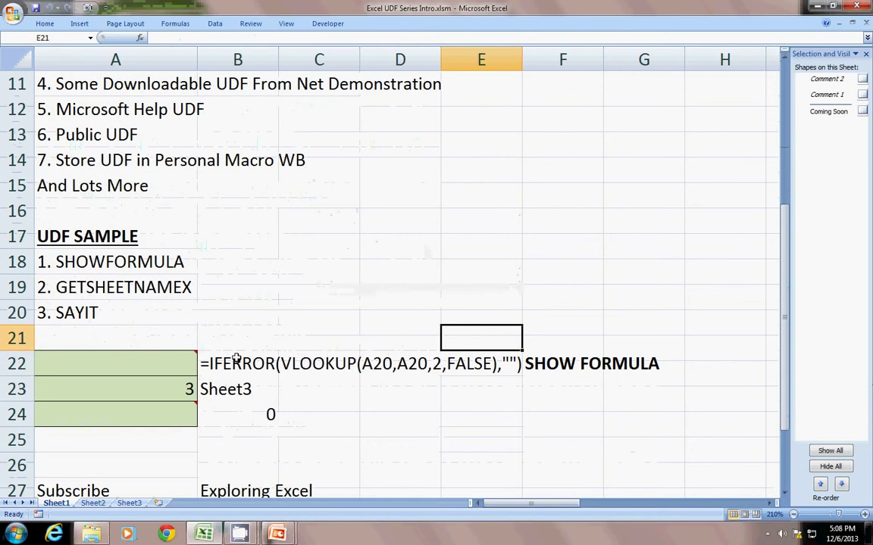
Clear the demo results in B22:B24 and inspect A22's IFERROR formula
key(Up)
key(Left)
key(Left)
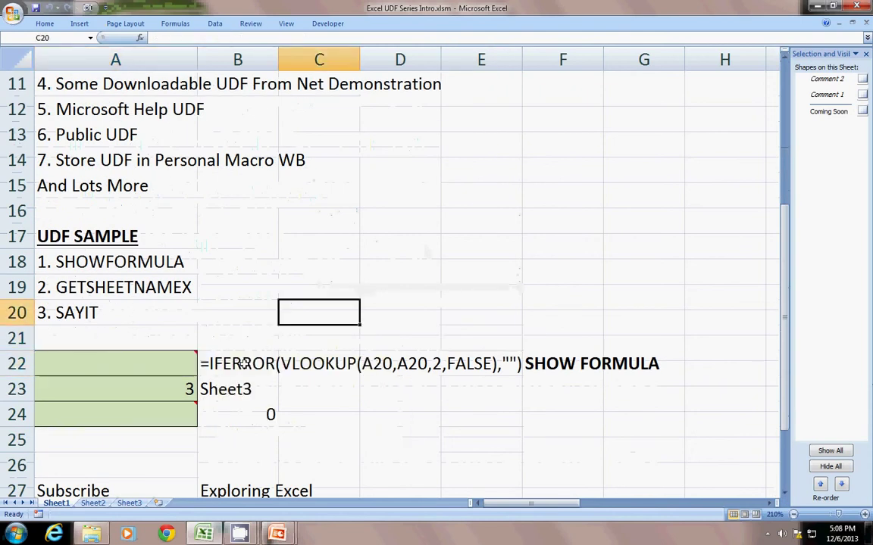
drag(242, 364, 254, 405)
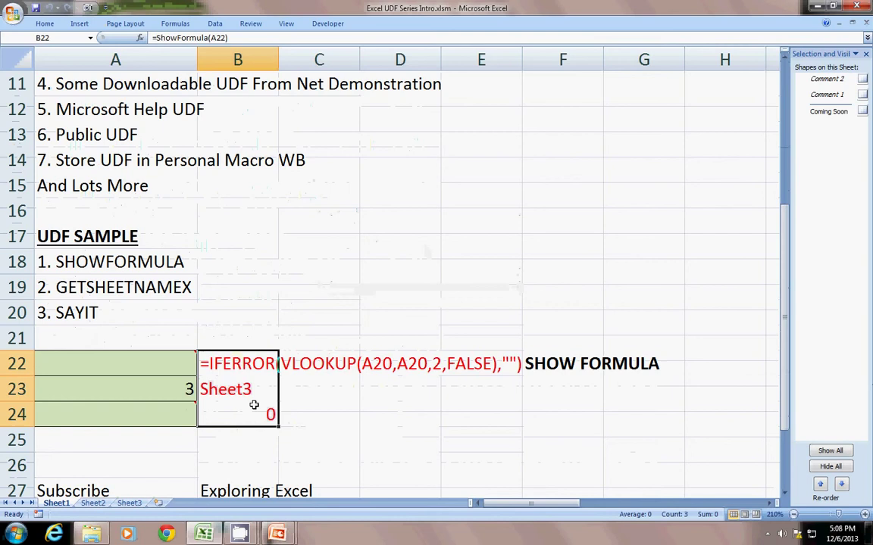
key(Delete)
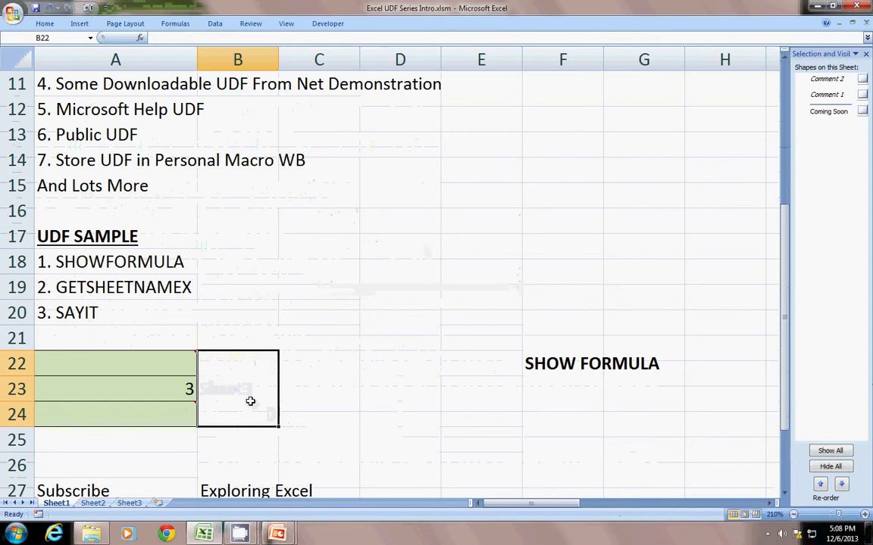
click(167, 364)
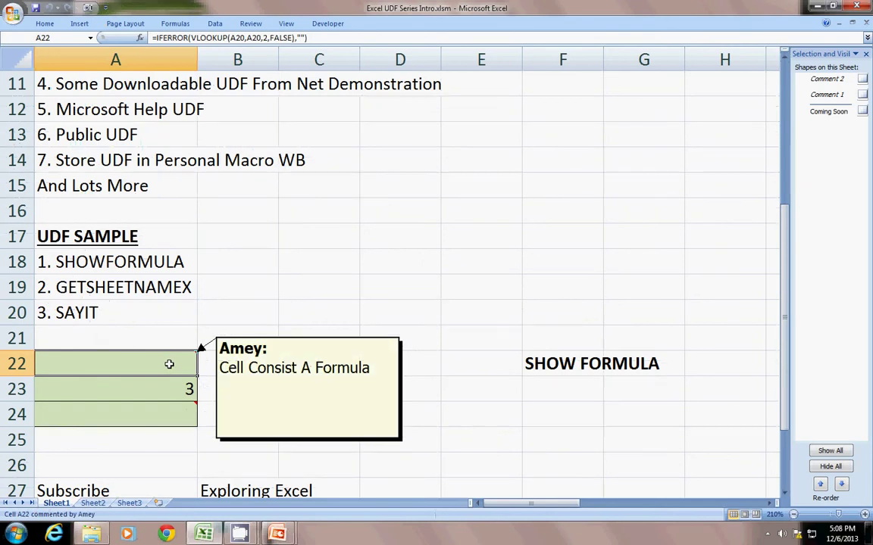
mouse_move(151, 364)
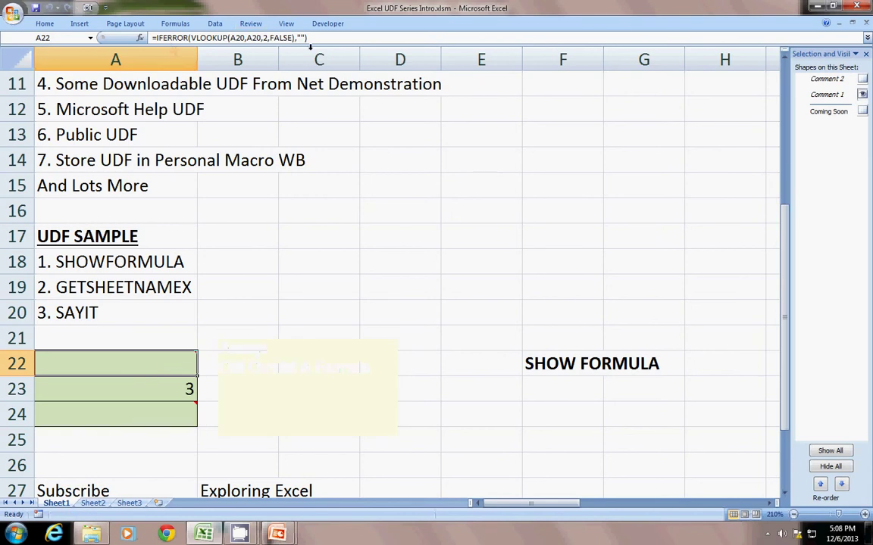
Enter =ShowFormula(A22) in B22 so it displays A22's formula as text
key(Right)
text(=)
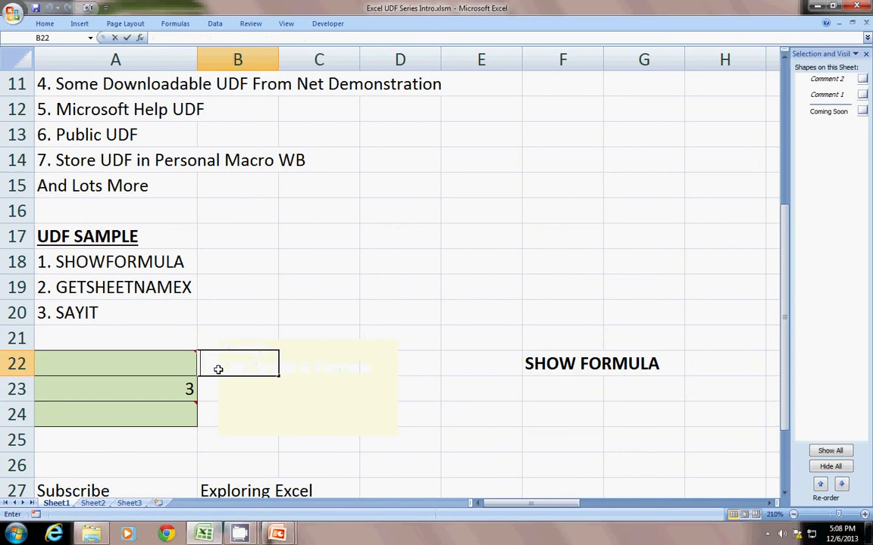
text(=)
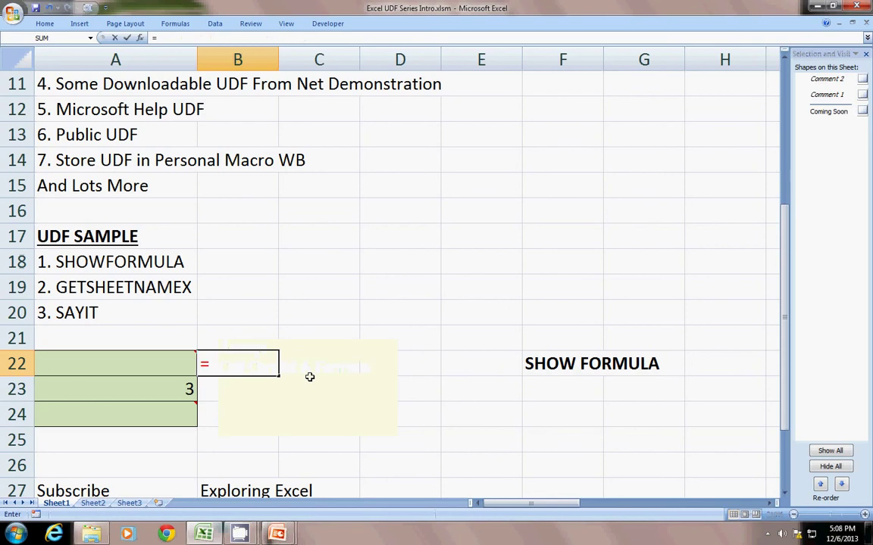
text(sh)
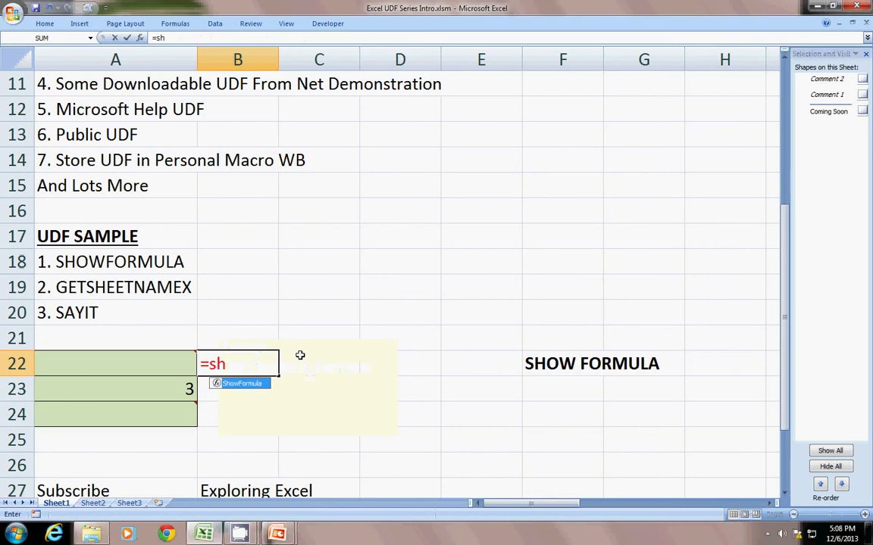
key(Tab)
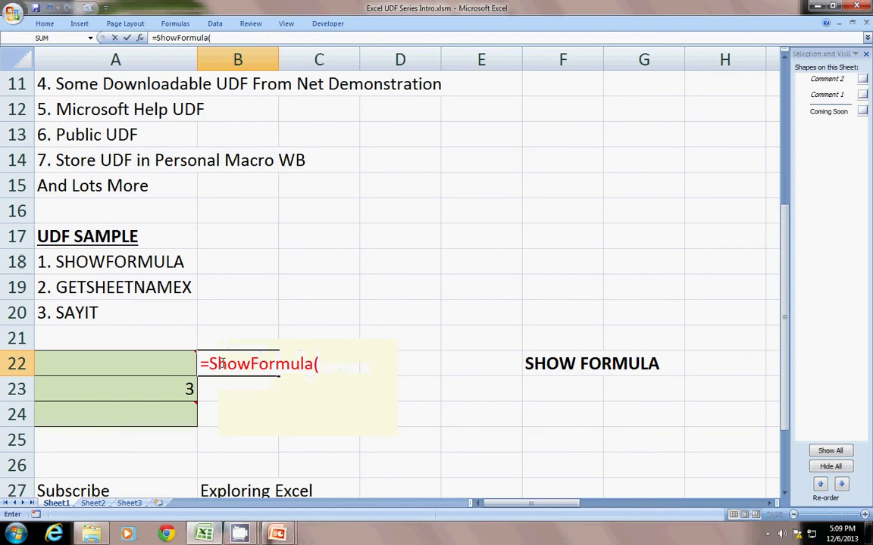
key(BackSpace)
key(BackSpace)
key(BackSpace)
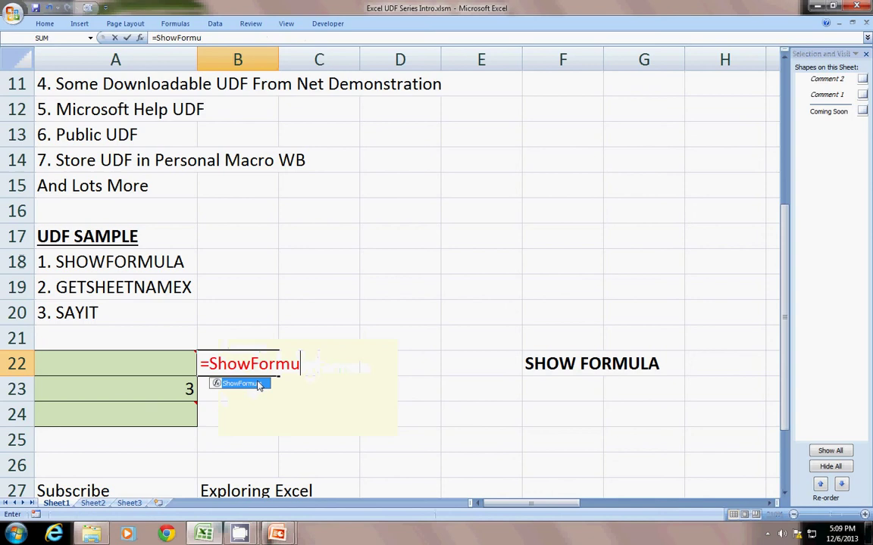
key(BackSpace)
key(BackSpace)
key(BackSpace)
key(BackSpace)
key(BackSpace)
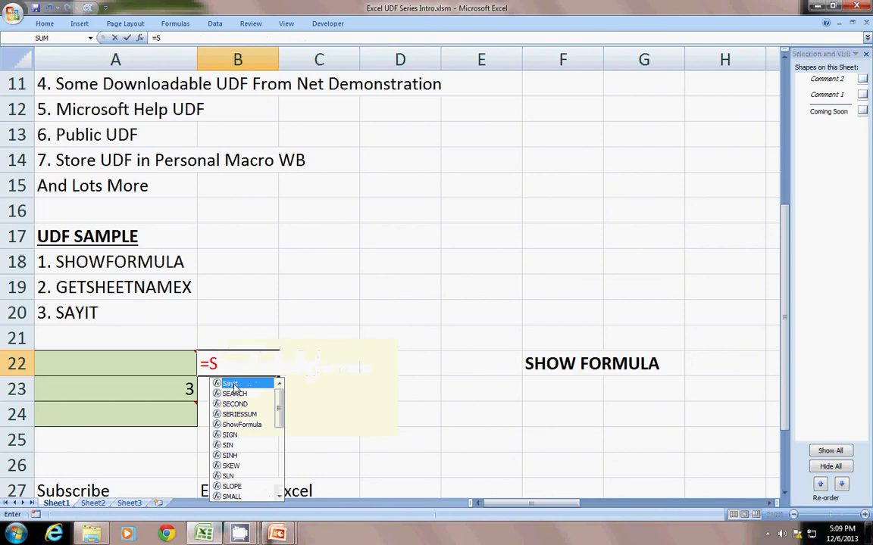
text(h)
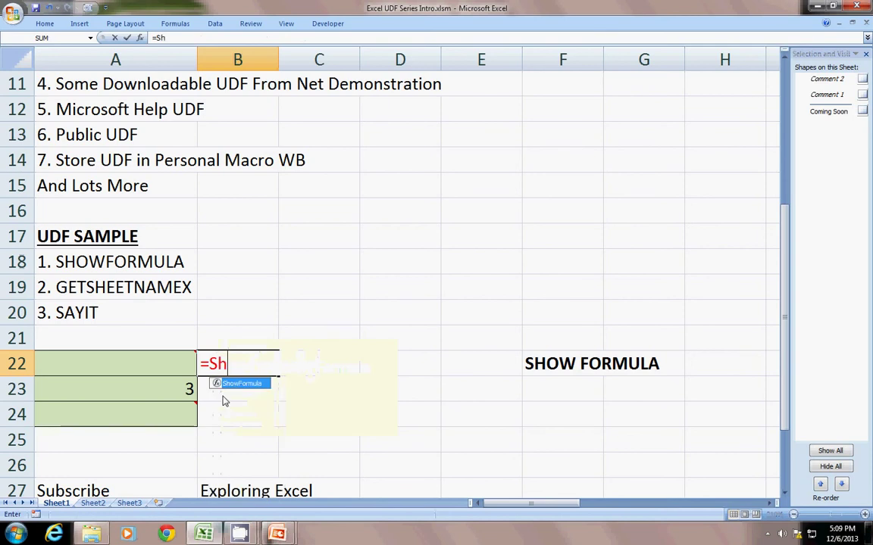
text(ow)
key(Tab)
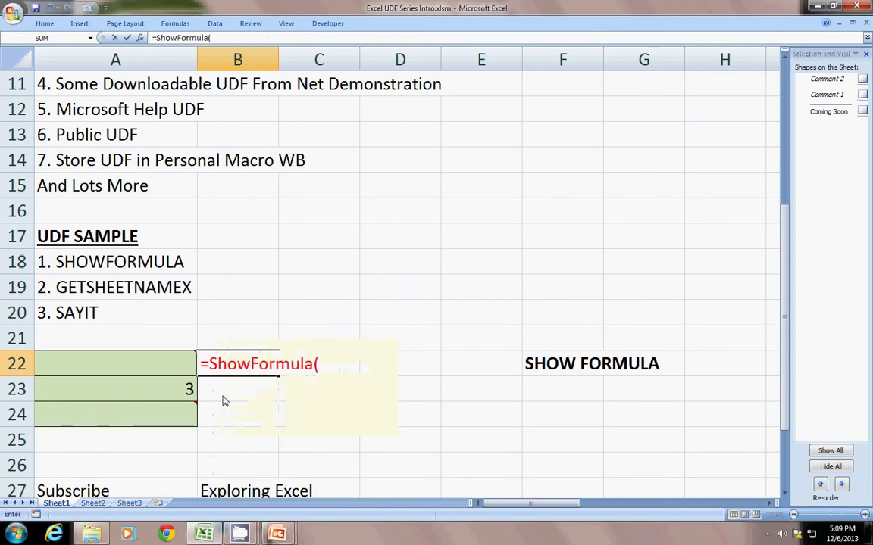
click(110, 365)
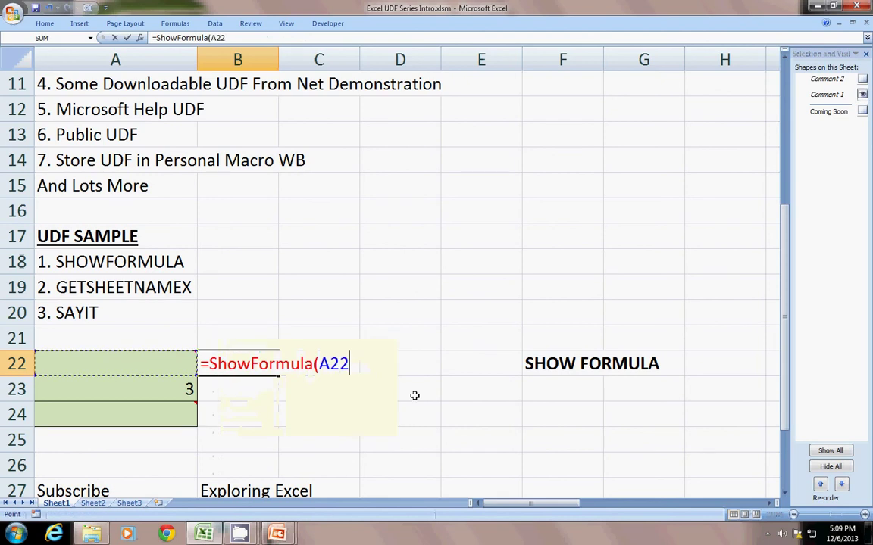
key(Return)
click(325, 439)
click(243, 373)
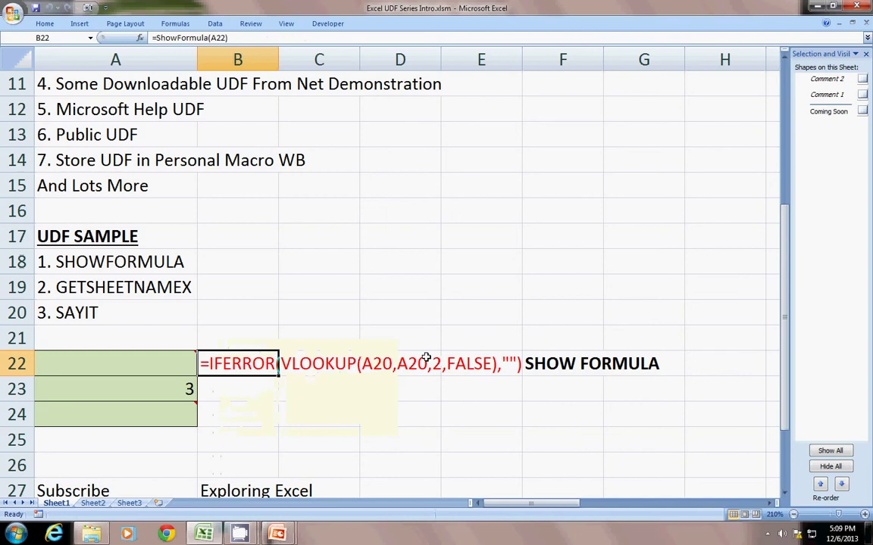
Enter =getsheetNameX(A23) in B23 so it returns Sheet3, then go to Sheet3
click(242, 430)
click(159, 262)
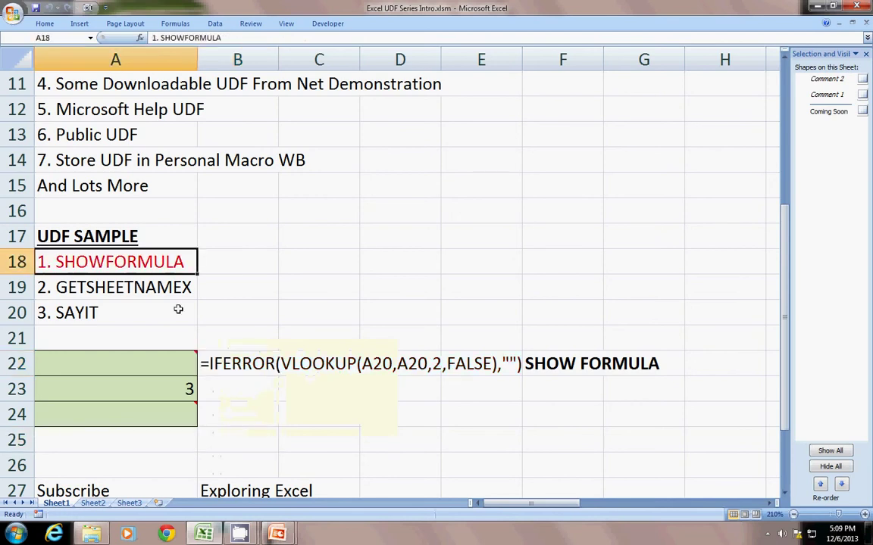
key(Down)
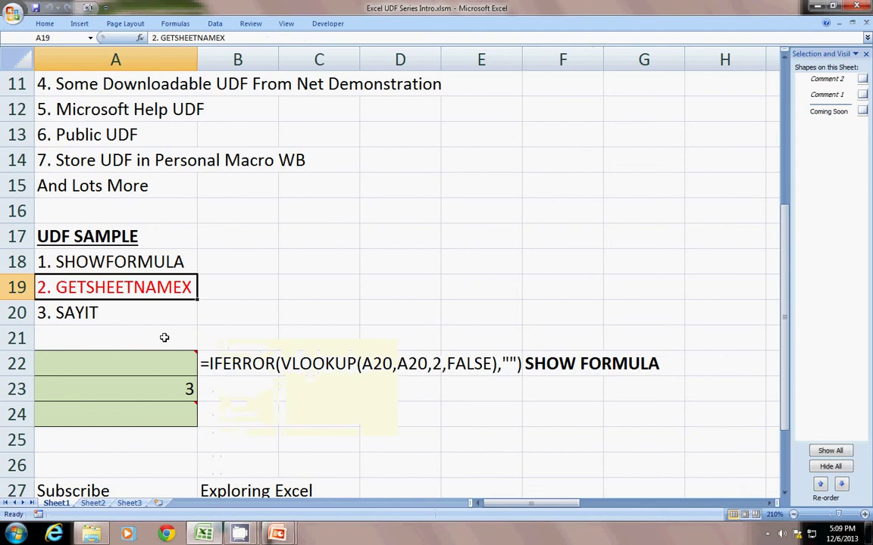
click(249, 392)
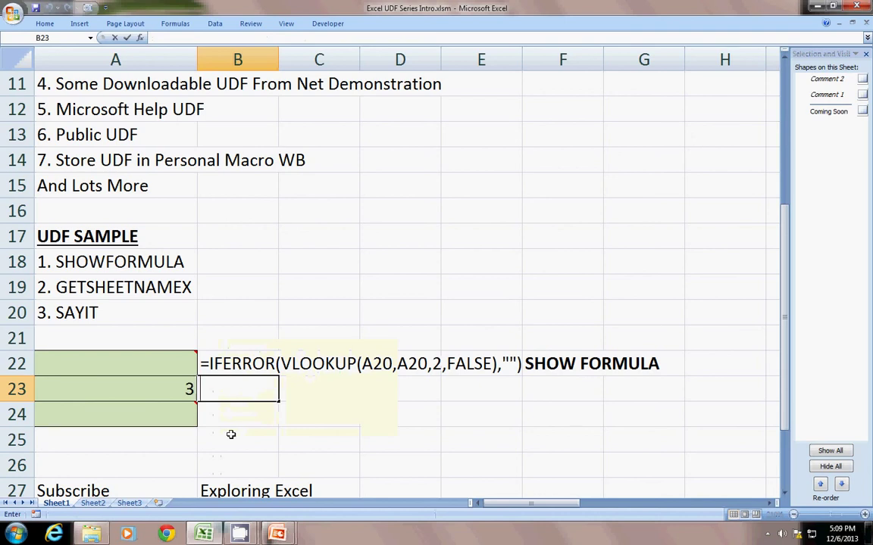
text(=get)
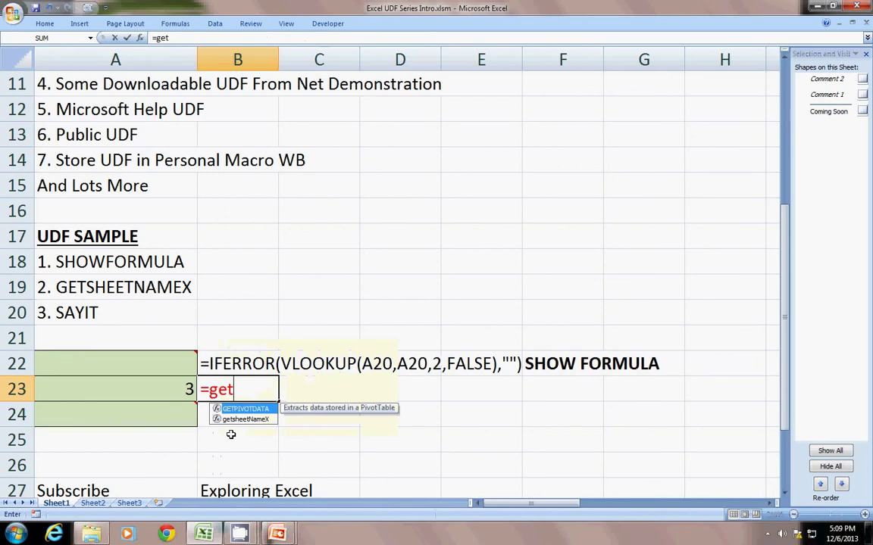
key(Down)
key(Tab)
click(139, 397)
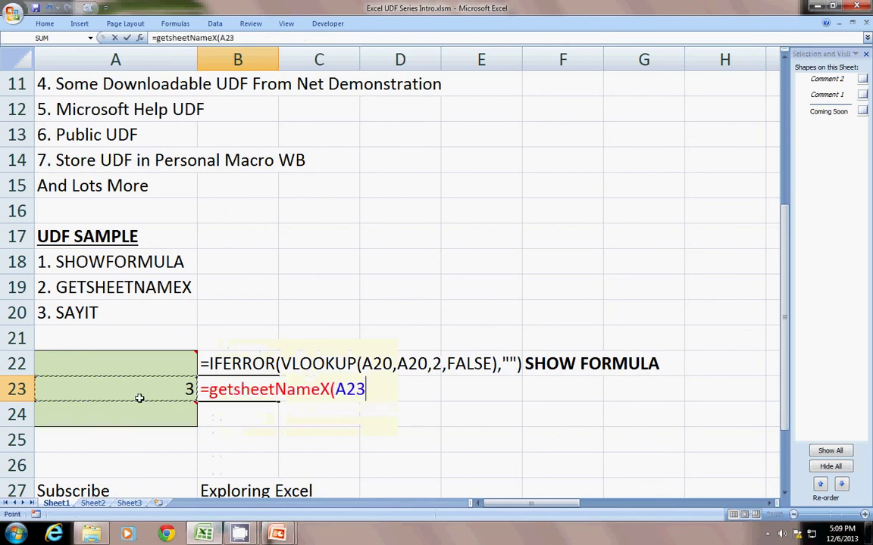
key(Tab)
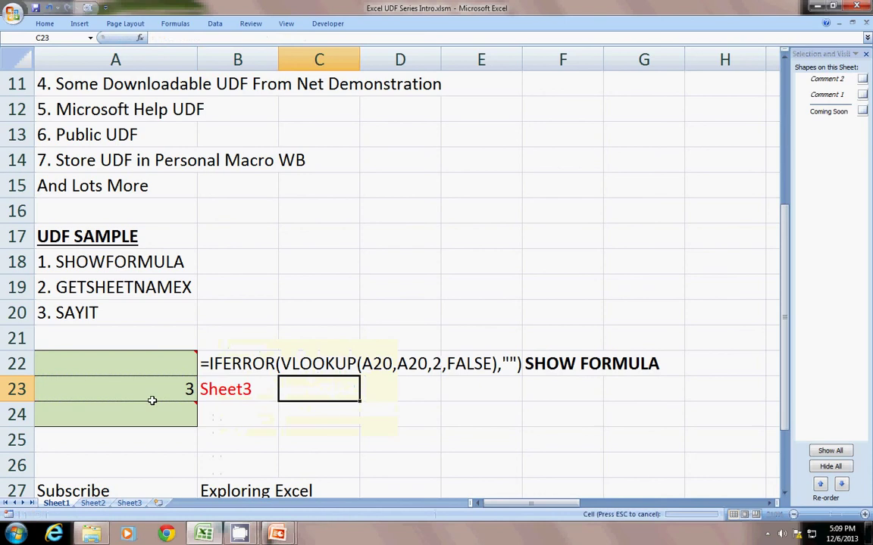
click(237, 389)
Rename Sheet3 to 'Hlookup' and check that B23 picks up the new name
right_click(130, 503)
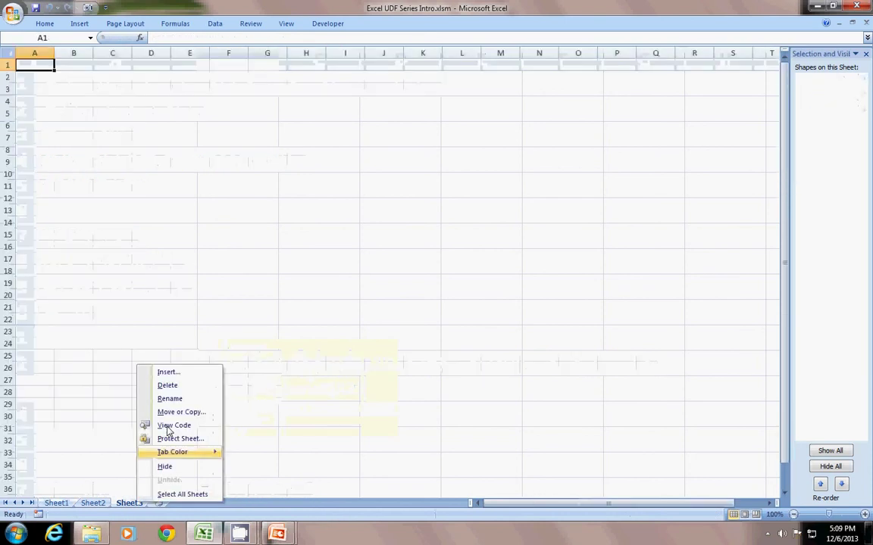
click(170, 426)
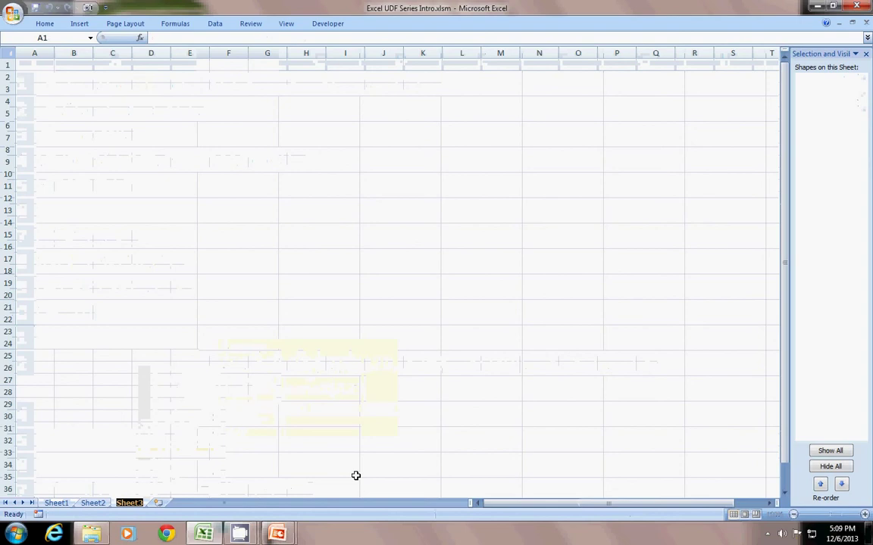
text(H)
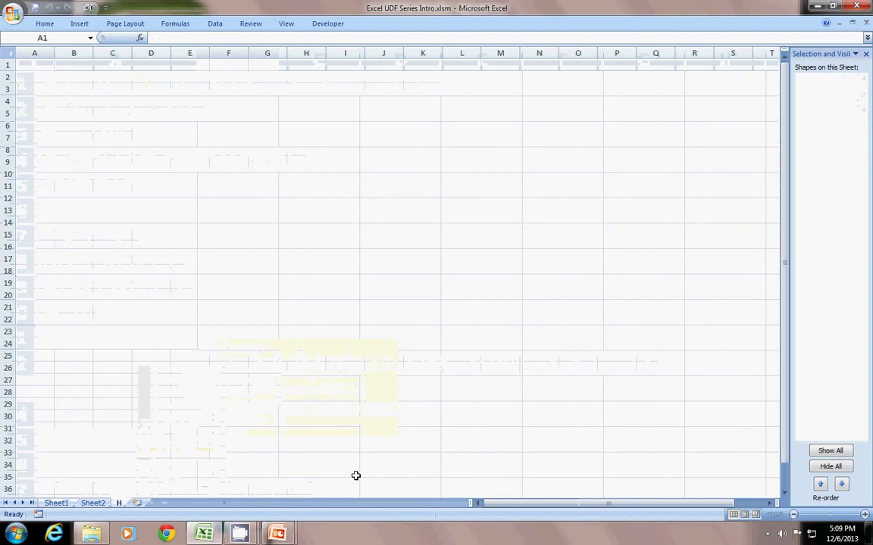
text(lookup)
key(Return)
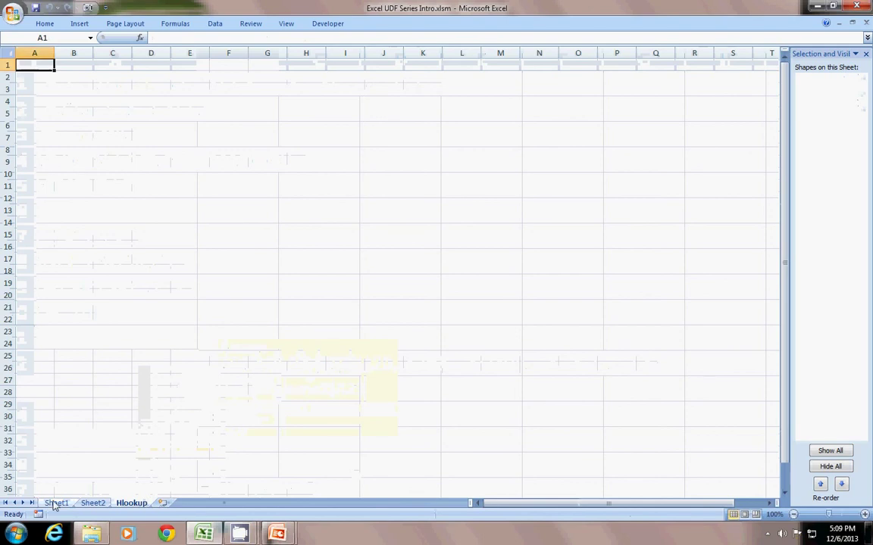
click(54, 504)
click(226, 391)
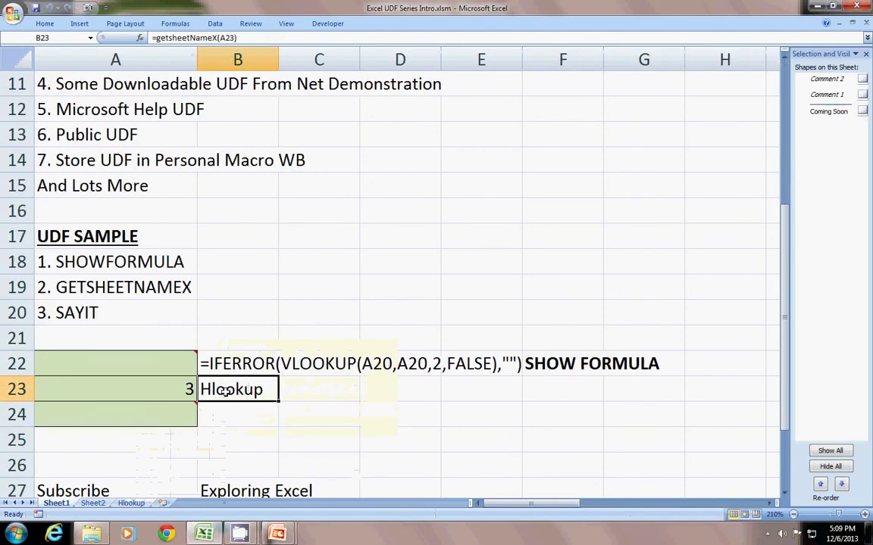
Delete the Hlookup sheet and return to Sheet1, where B23 shows #VALUE!
click(141, 503)
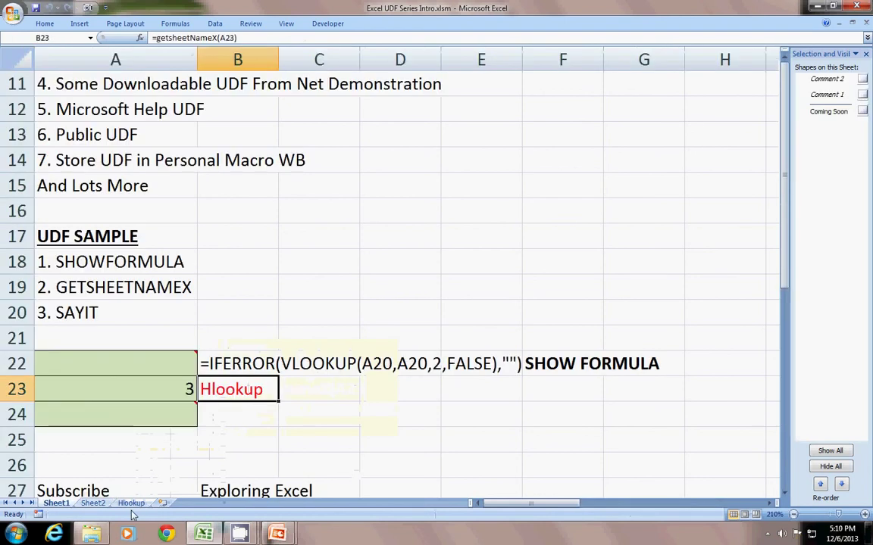
right_click(126, 505)
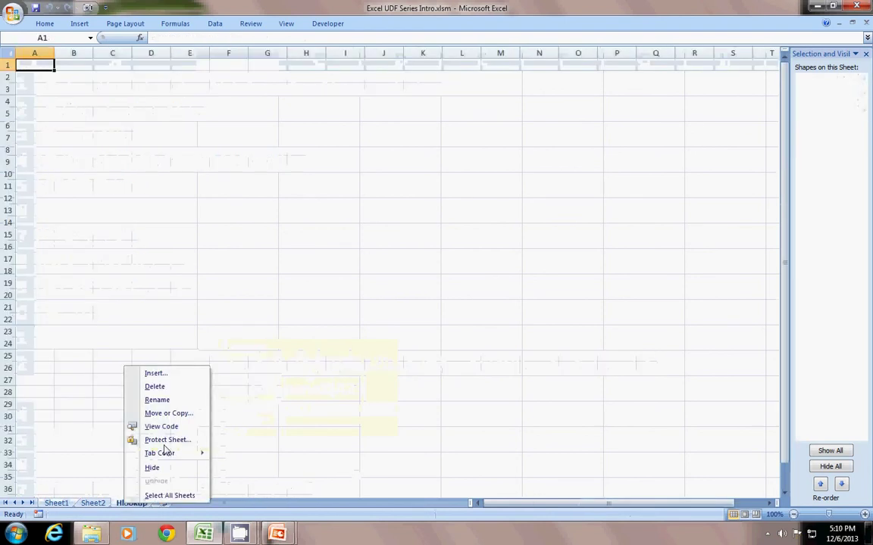
click(155, 386)
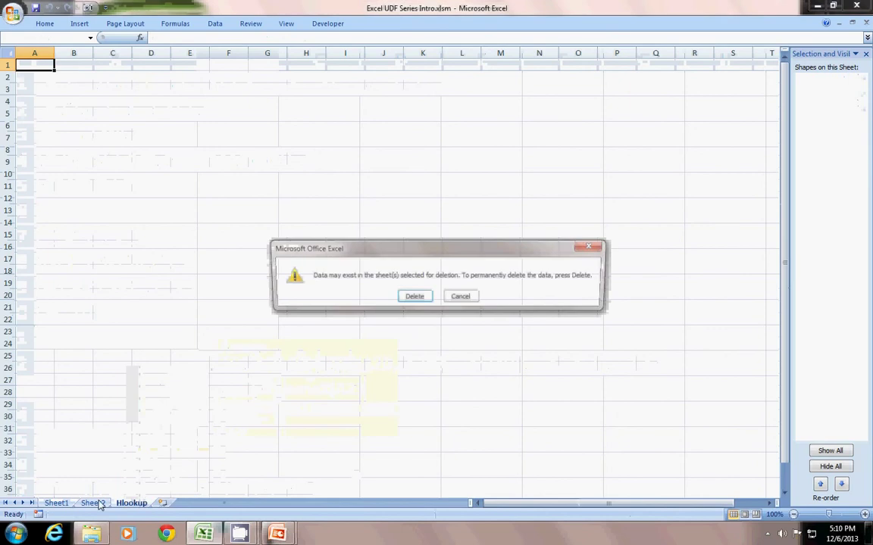
click(414, 297)
click(56, 504)
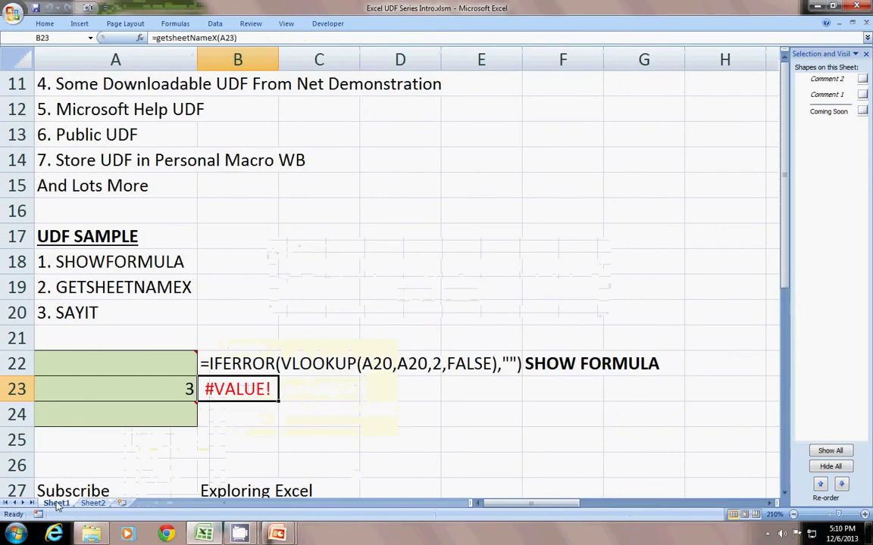
key(Right)
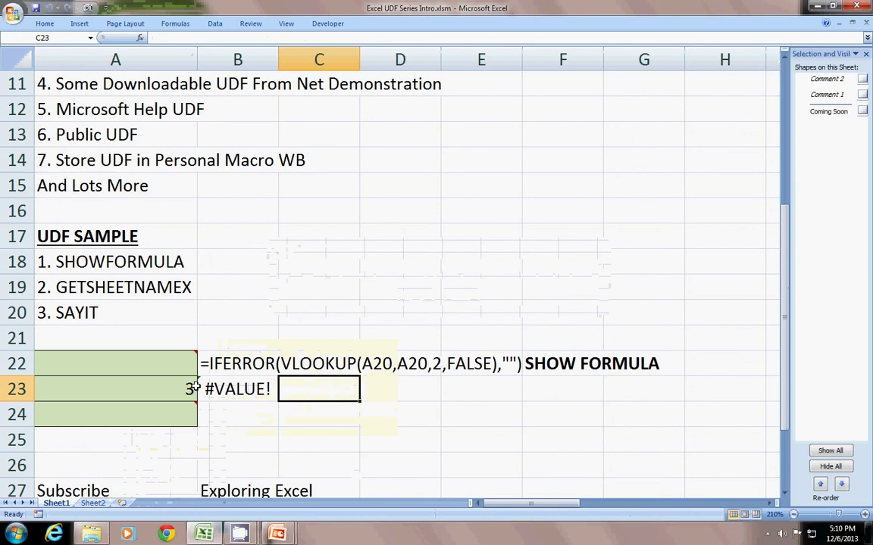
Change the sheet number in A23 from 3 to 2 so B23 returns Sheet2
double_click(195, 388)
key(BackSpace)
text(2)
key(Return)
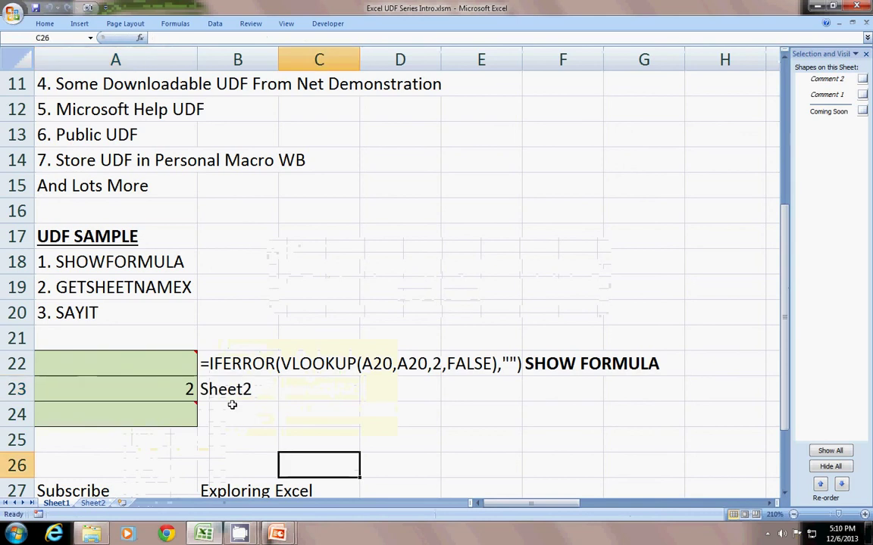
click(230, 406)
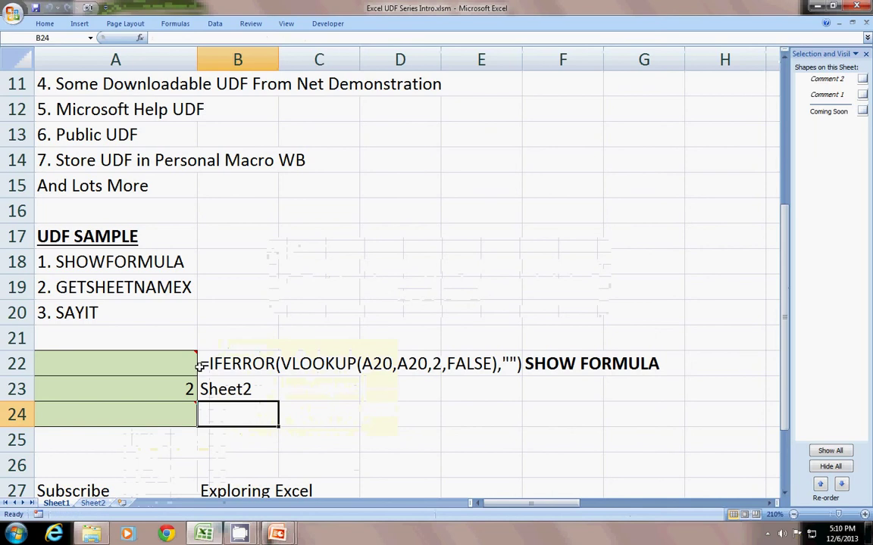
Type 'Welcome to Exploring Excel.' into cell A24
text(=)
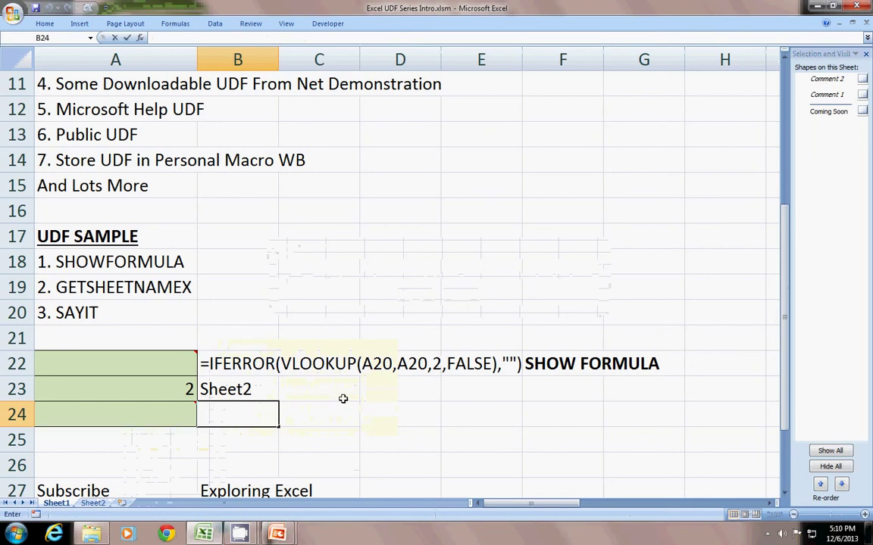
click(102, 413)
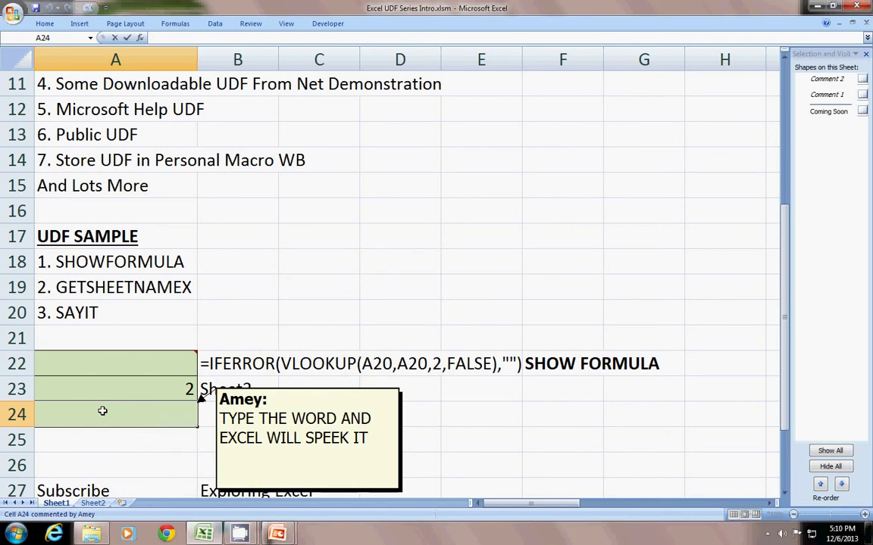
text(We)
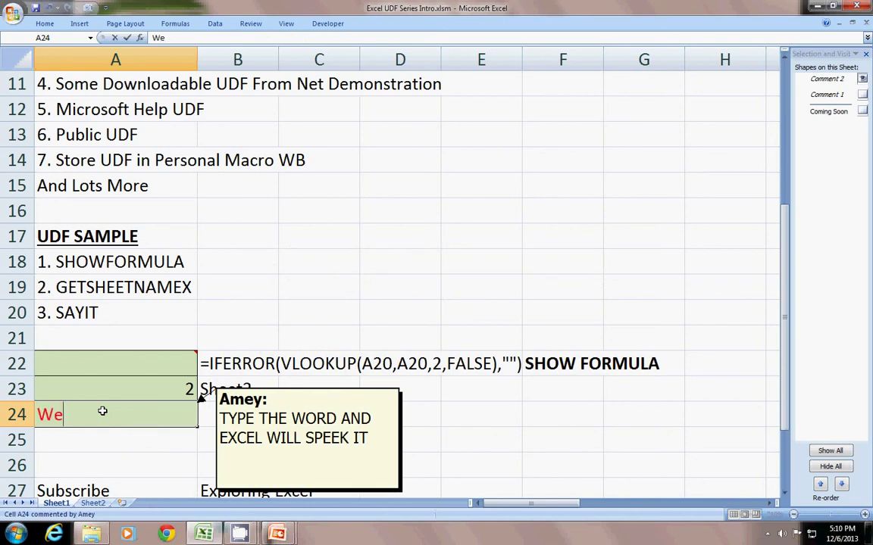
text(lcome t)
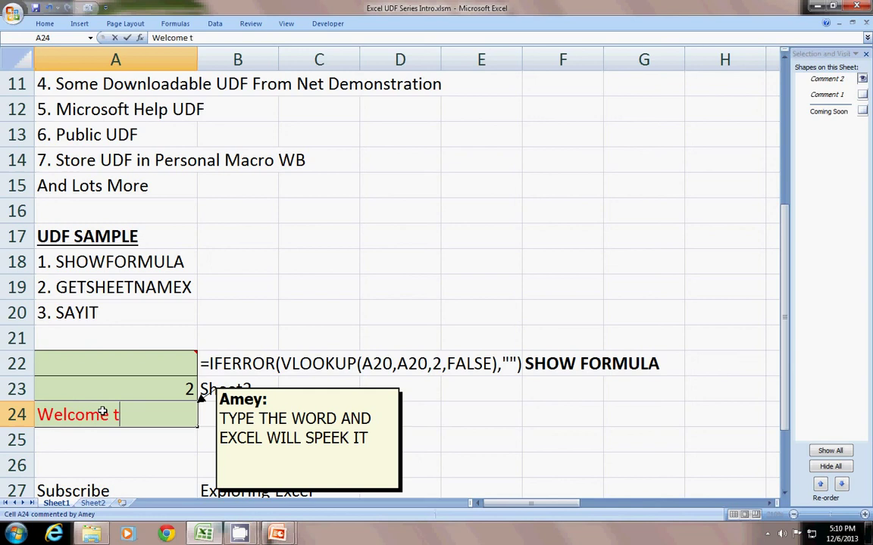
text(o)
text( Explori)
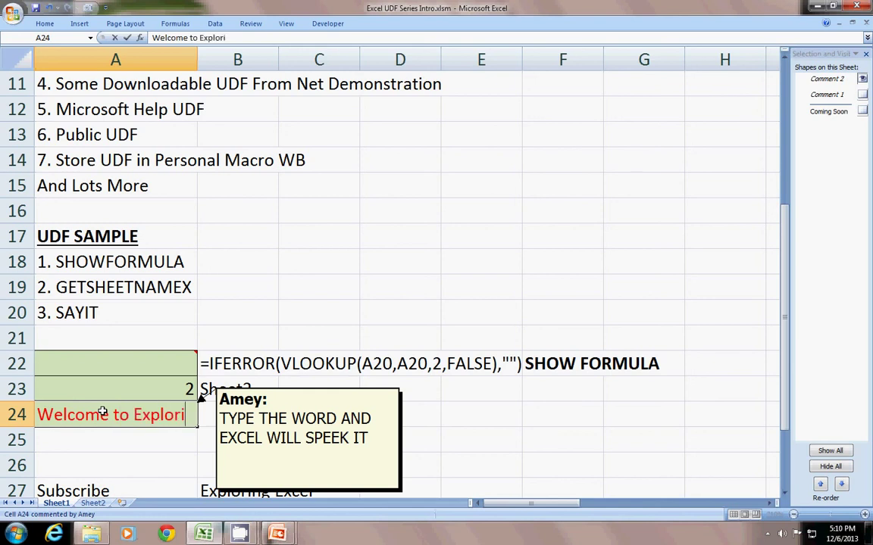
text(ng Exc)
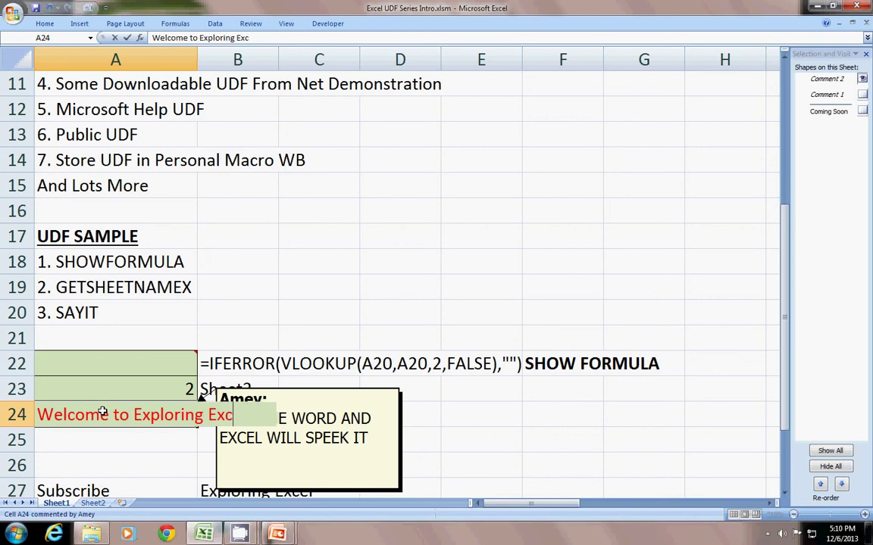
text(el)
text(.)
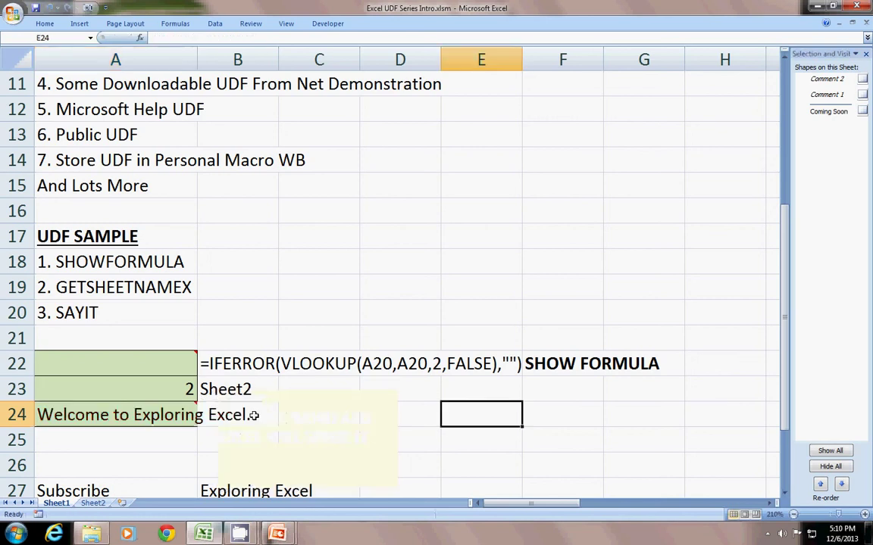
Enter =sayit(A24) in B24 so it speaks the welcome text, then check cells A24 to A26
click(265, 415)
text(=s)
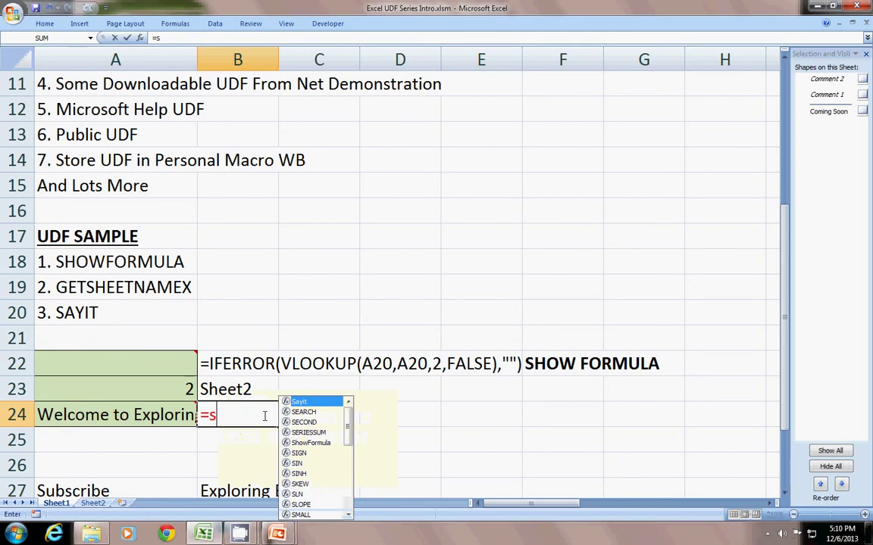
text(ayi)
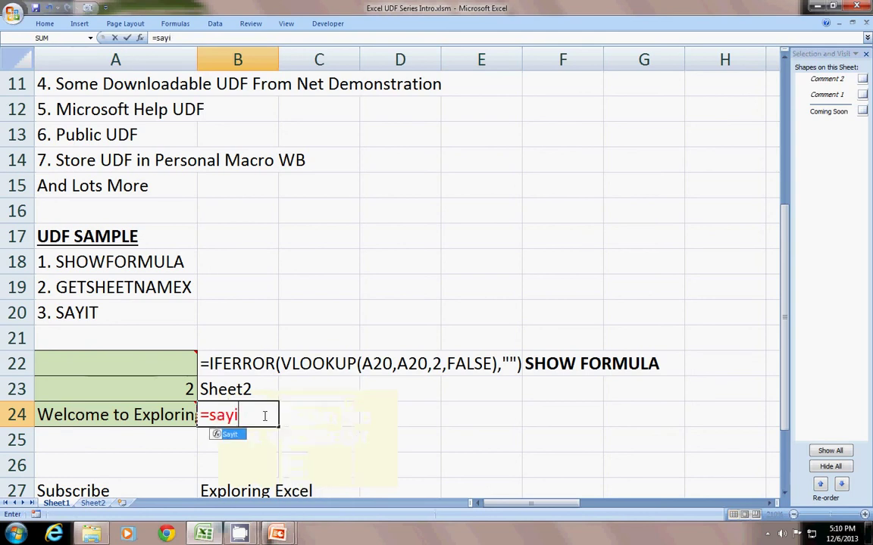
text(t()
key(Left)
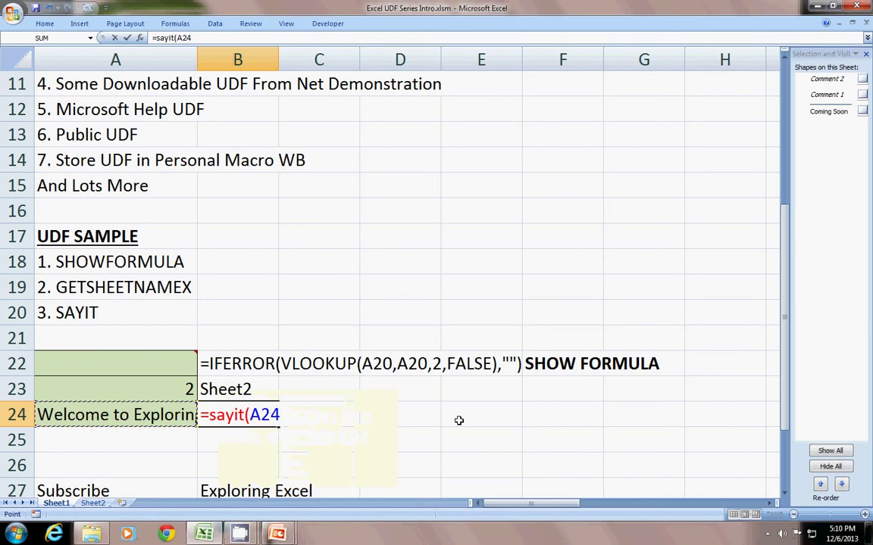
text())
key(Return)
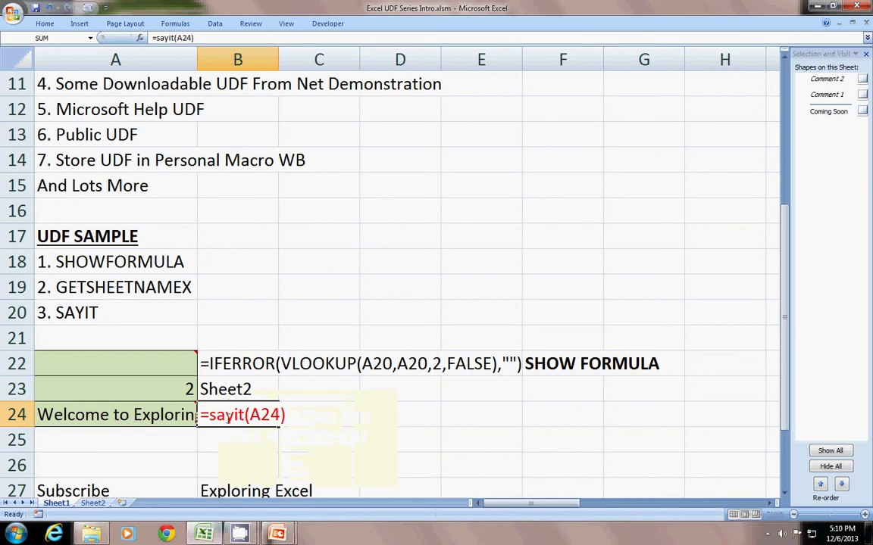
key(Return)
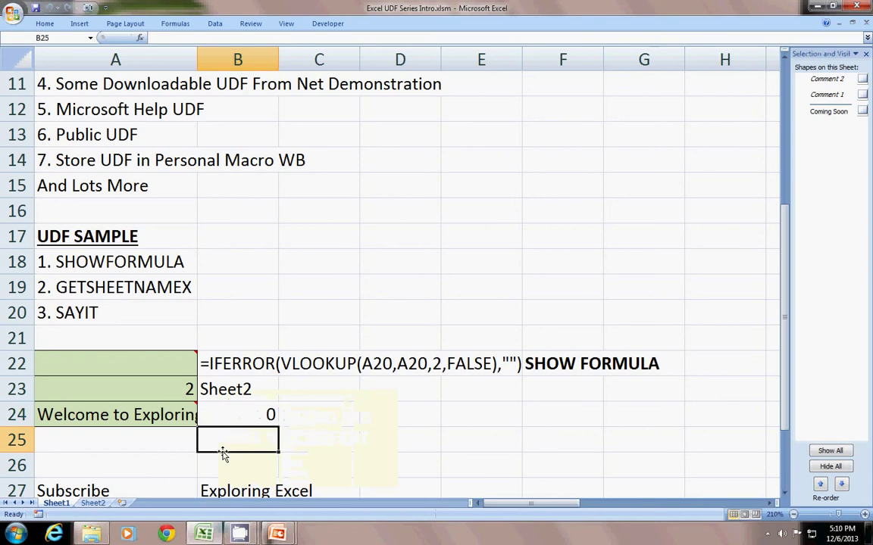
key(Up)
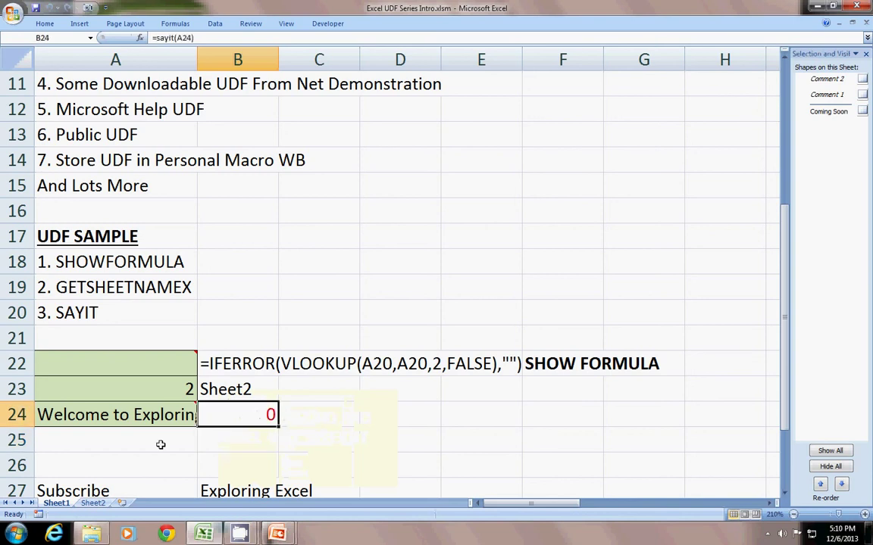
click(145, 421)
click(148, 445)
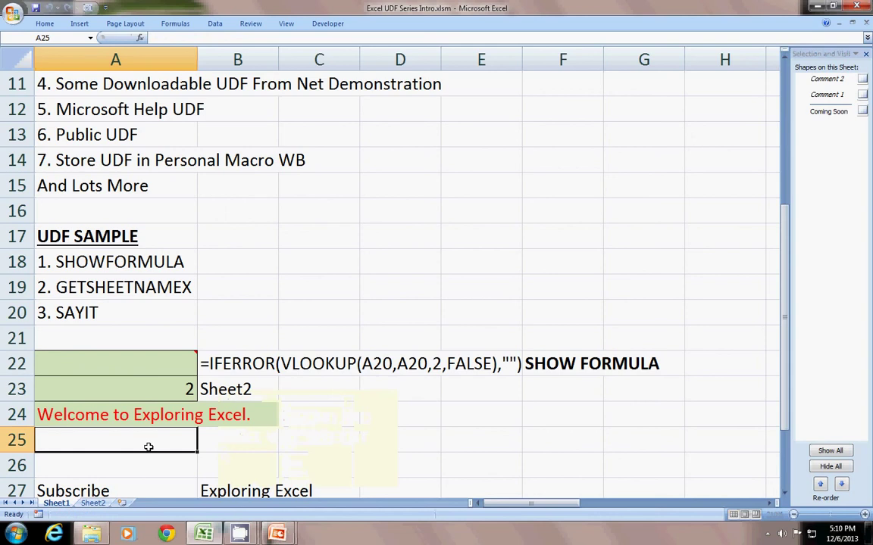
click(177, 459)
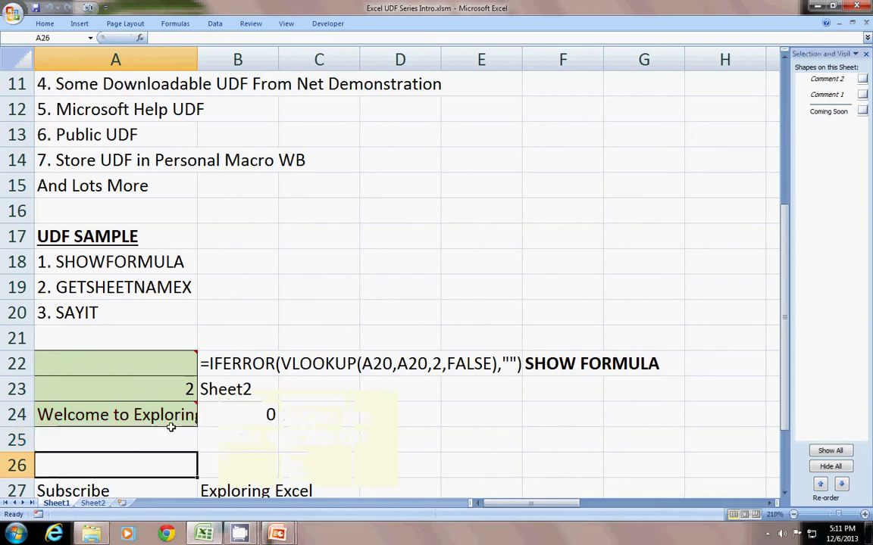
click(171, 429)
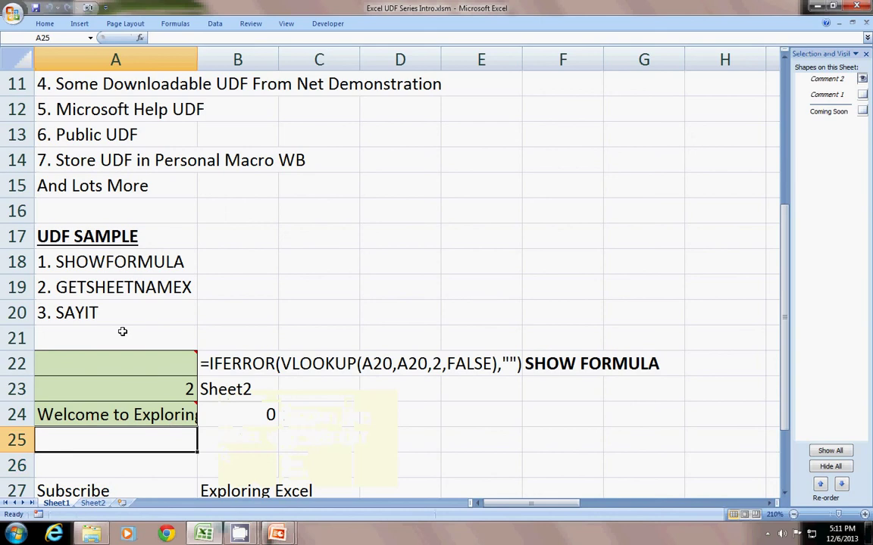
Scroll up to the Excel UDF Series title and show the COMING SOON banner over the learning list
scroll(230, 419, down, 2)
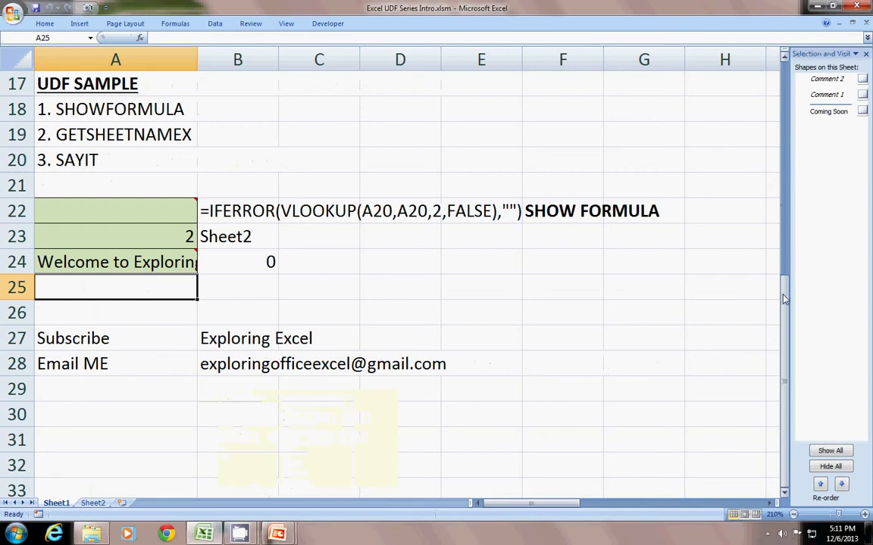
drag(784, 299, 784, 121)
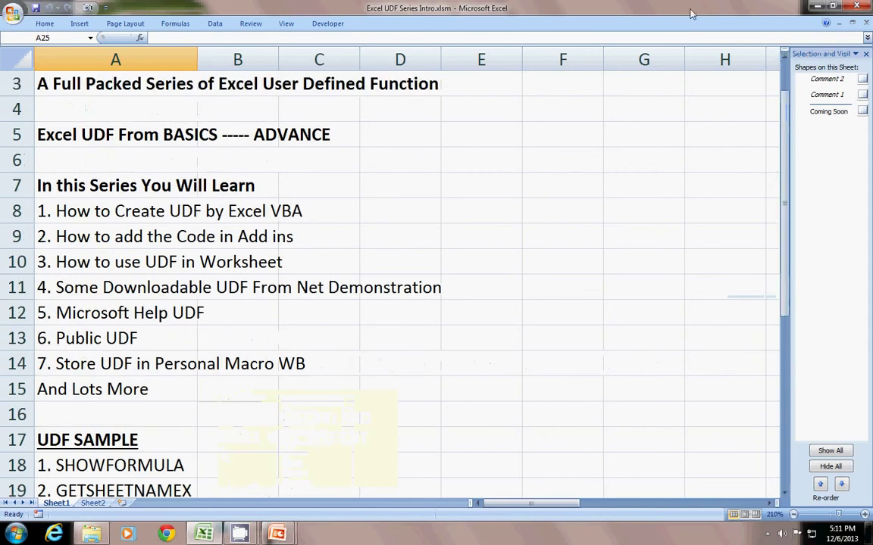
double_click(785, 56)
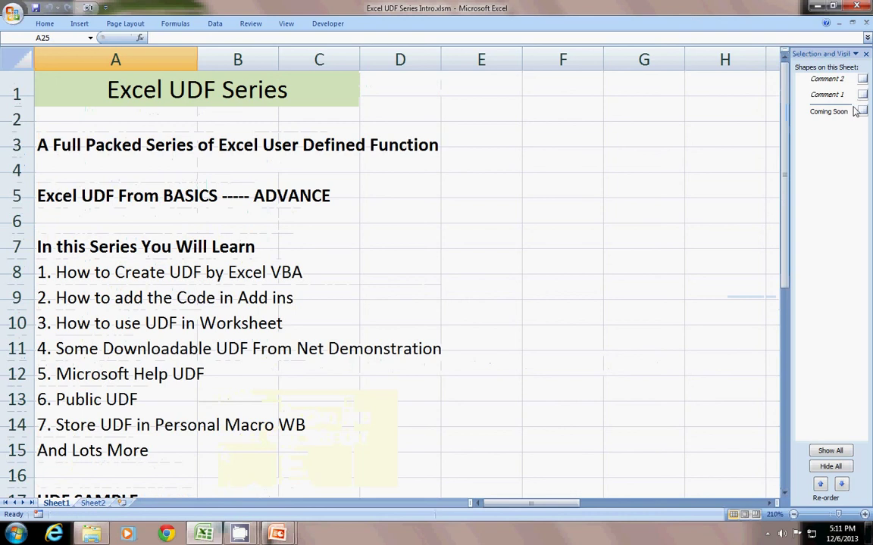
click(861, 111)
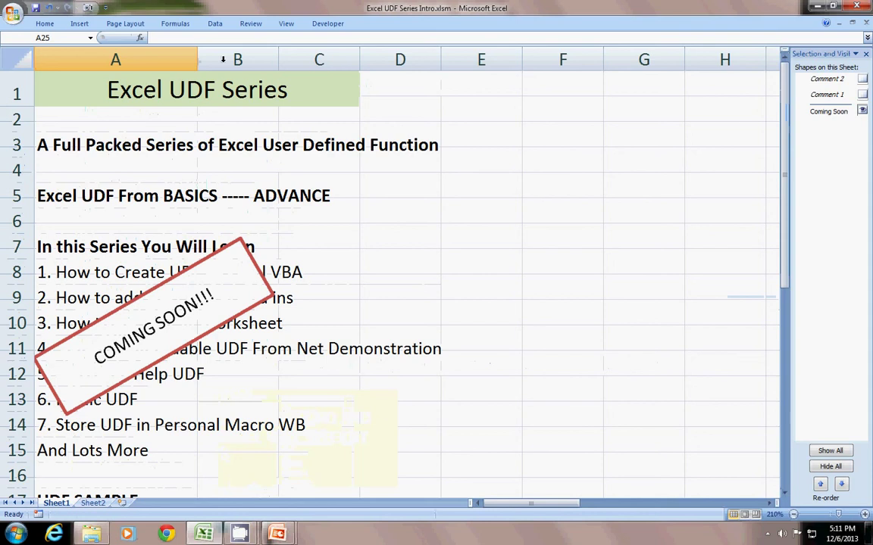
Launch the Insert Date calendar for cell D7 and move it away from the cell
right_click(434, 238)
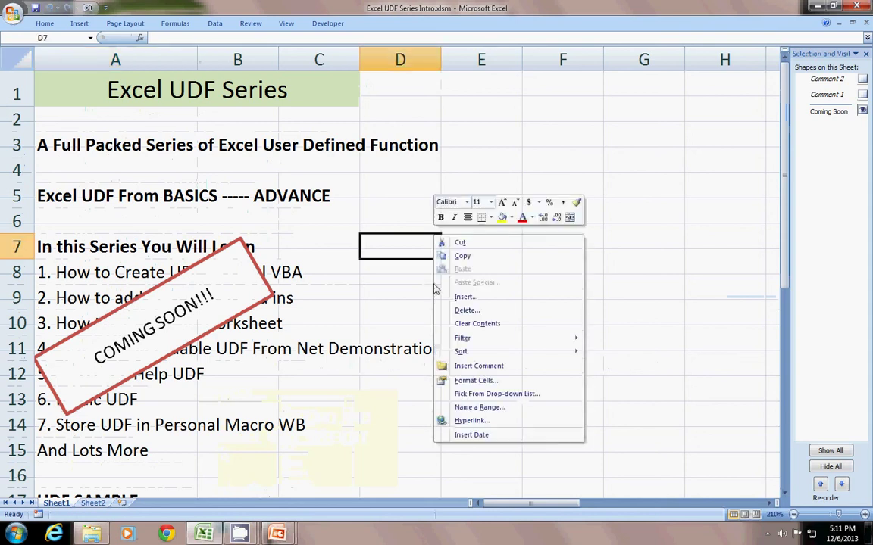
click(472, 434)
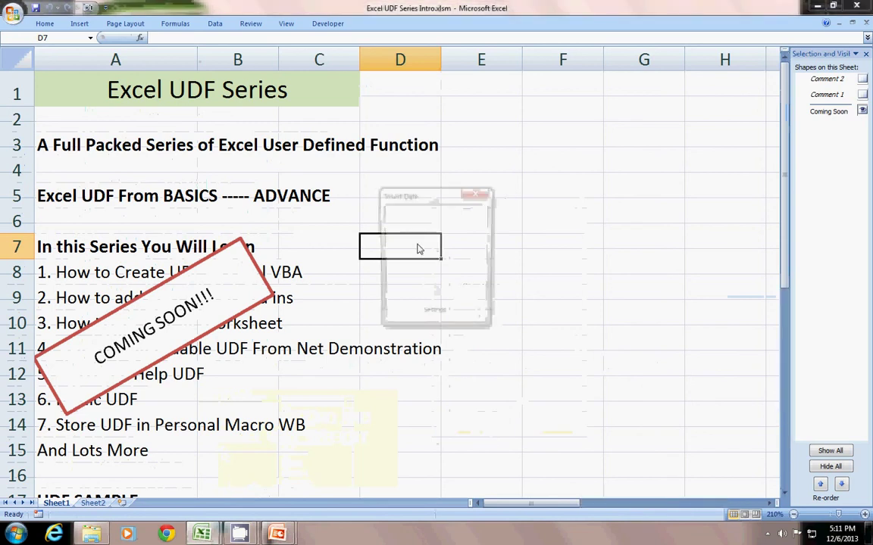
drag(441, 200, 267, 116)
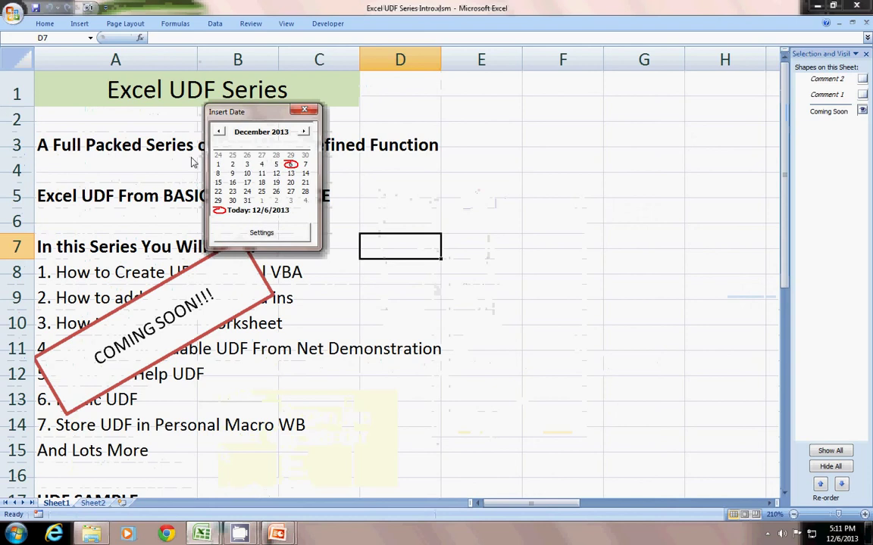
Browse the calendar between December 2013, January 2014 and December 2014, then show its settings
click(285, 132)
click(297, 129)
click(298, 135)
click(303, 132)
click(261, 210)
click(258, 230)
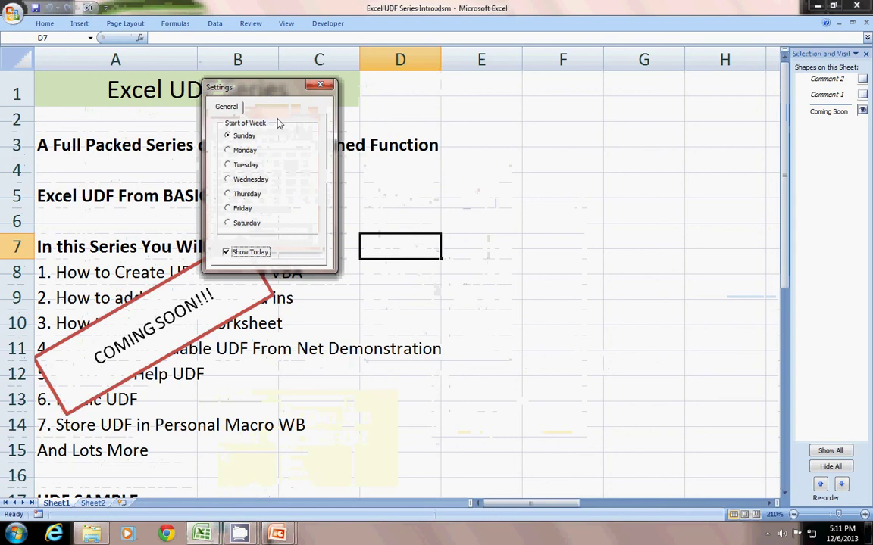
Try Monday, Tuesday, Friday and Saturday as the calendar's start of week
key(Tab)
key(Down)
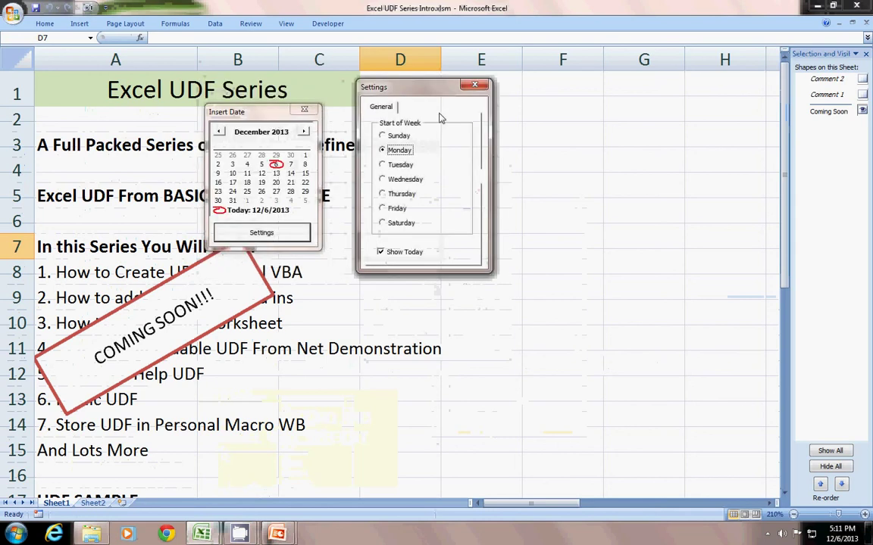
click(382, 165)
click(382, 209)
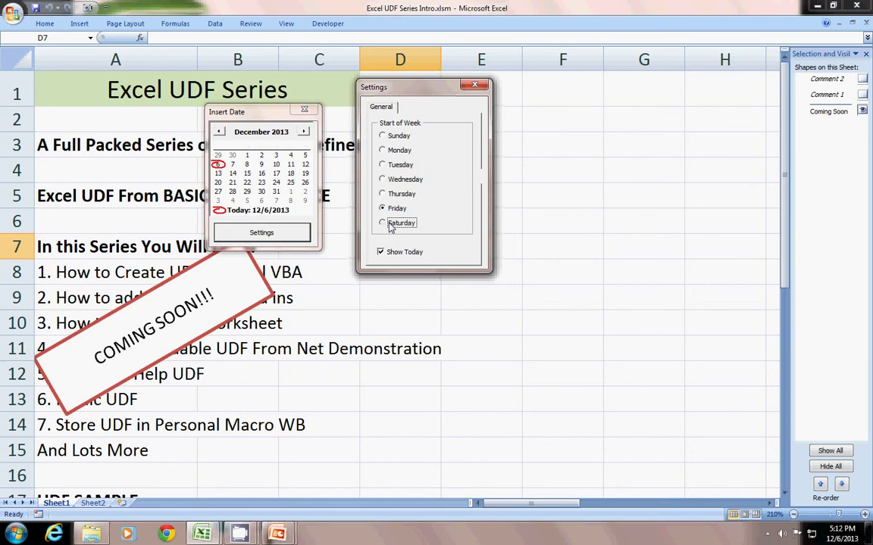
click(390, 225)
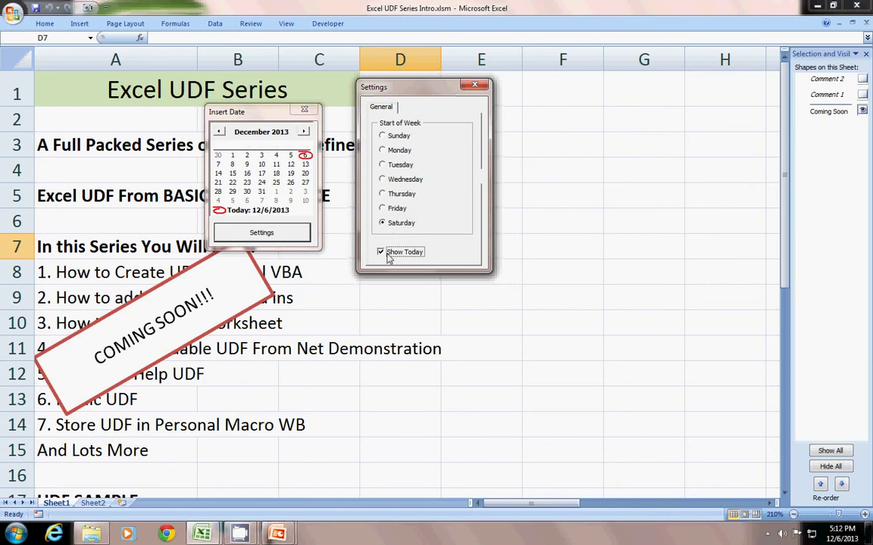
Toggle Show Today off and on, restore Sunday, and insert 12/6/2013 into D7
click(388, 256)
click(382, 253)
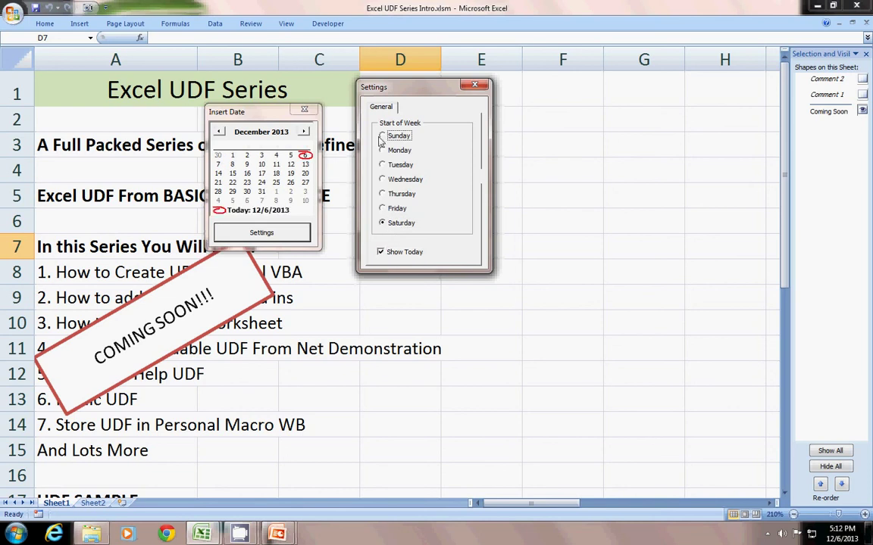
click(382, 136)
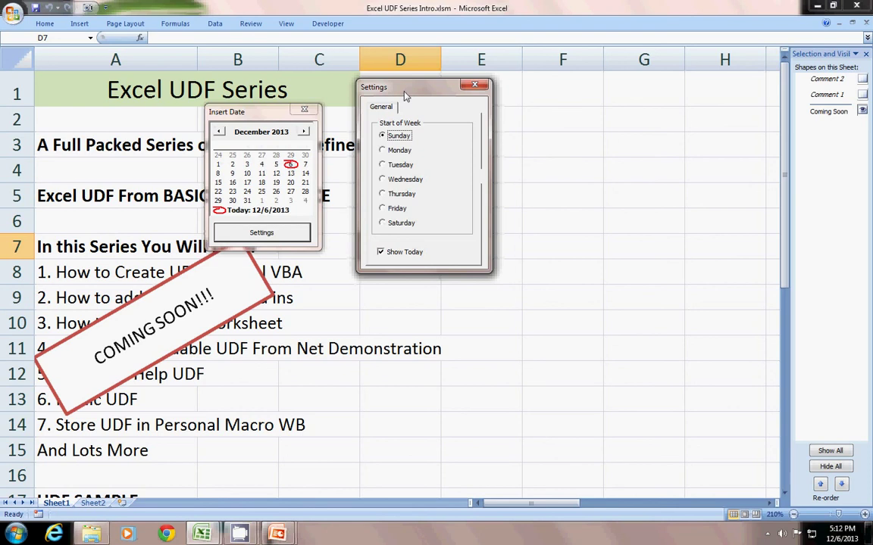
key(Escape)
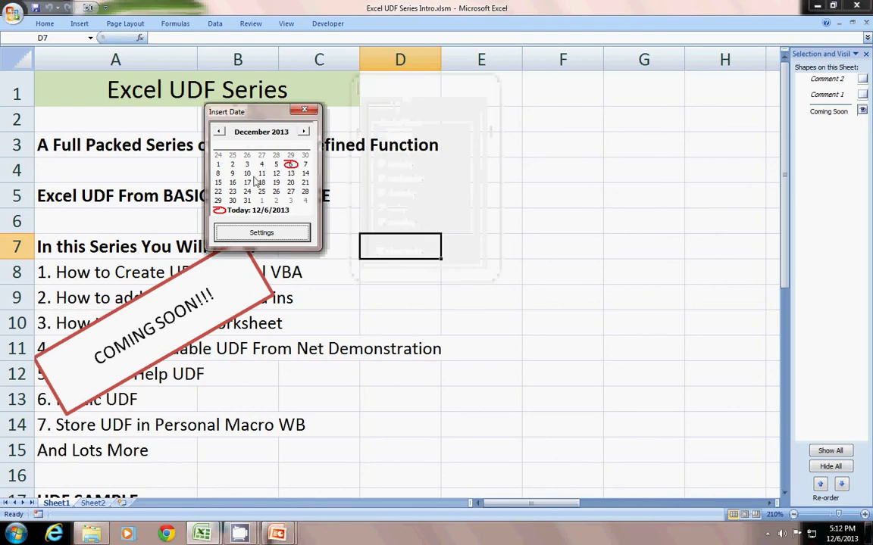
click(258, 181)
Autofit column D to the date, then clear the inserted date from D7
click(447, 259)
double_click(441, 55)
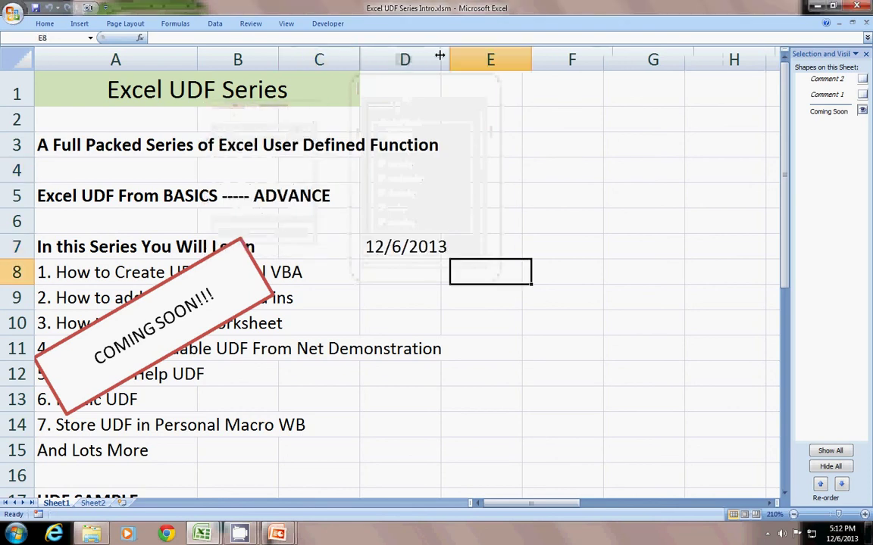
click(438, 248)
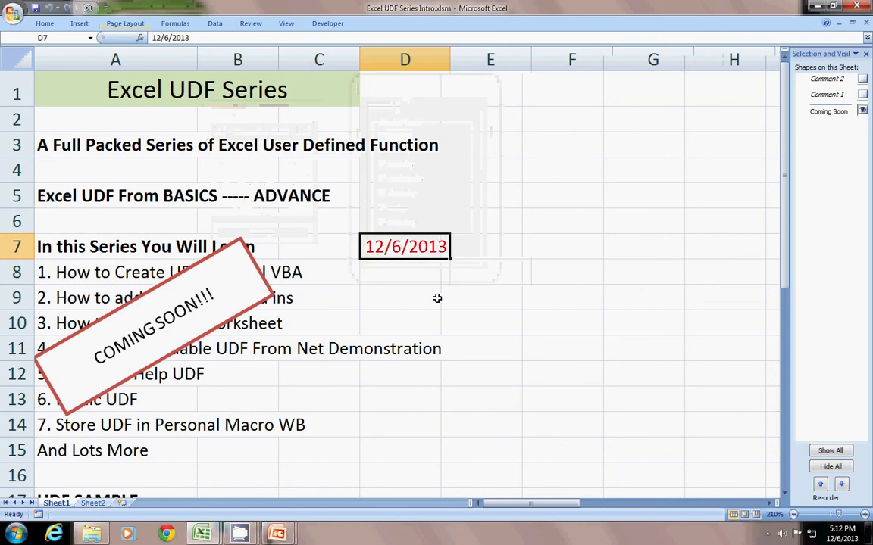
key(Delete)
click(490, 424)
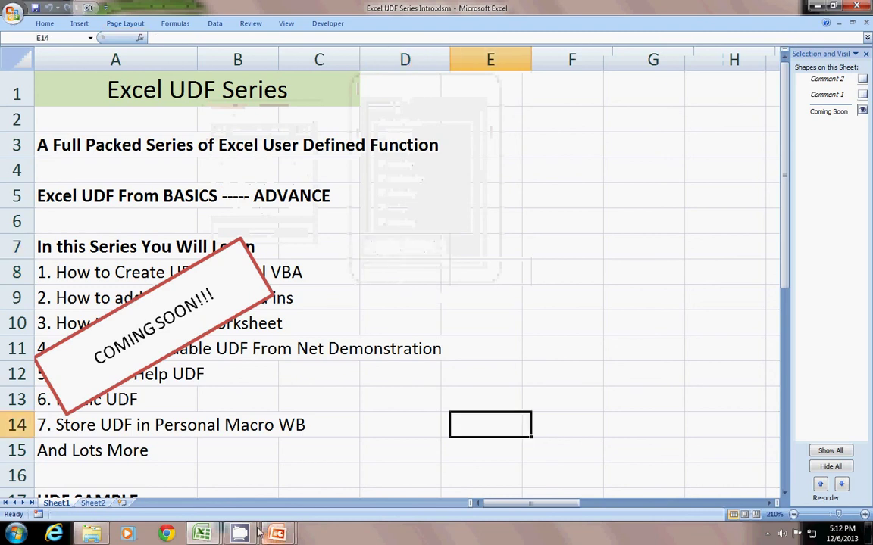
Scroll around the intro sheet, selecting the Excel UDF Series title and empty cell E8
scroll(255, 219, down, 4)
scroll(255, 218, up, 3)
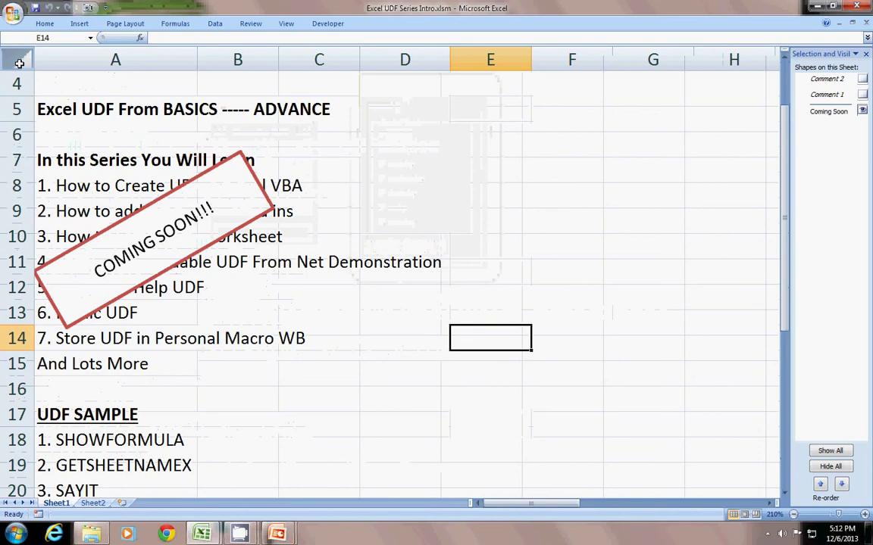
scroll(248, 293, up, 1)
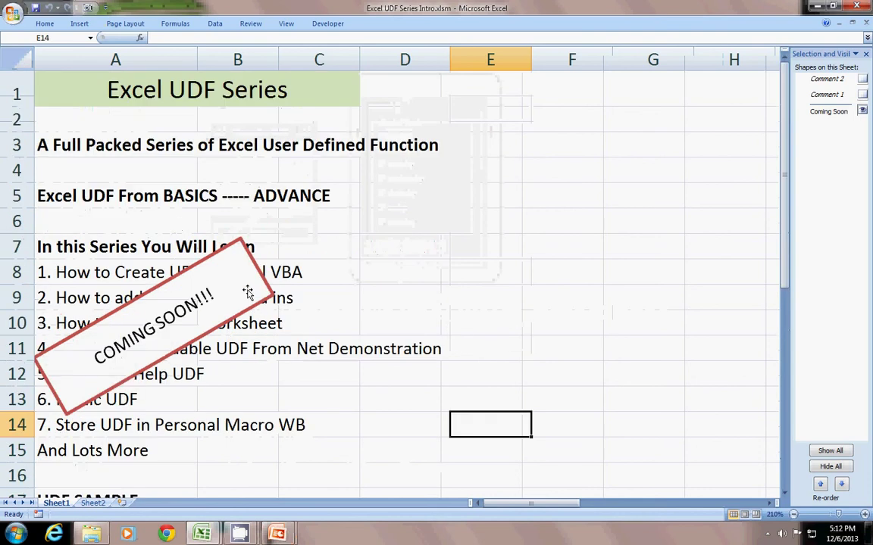
click(101, 88)
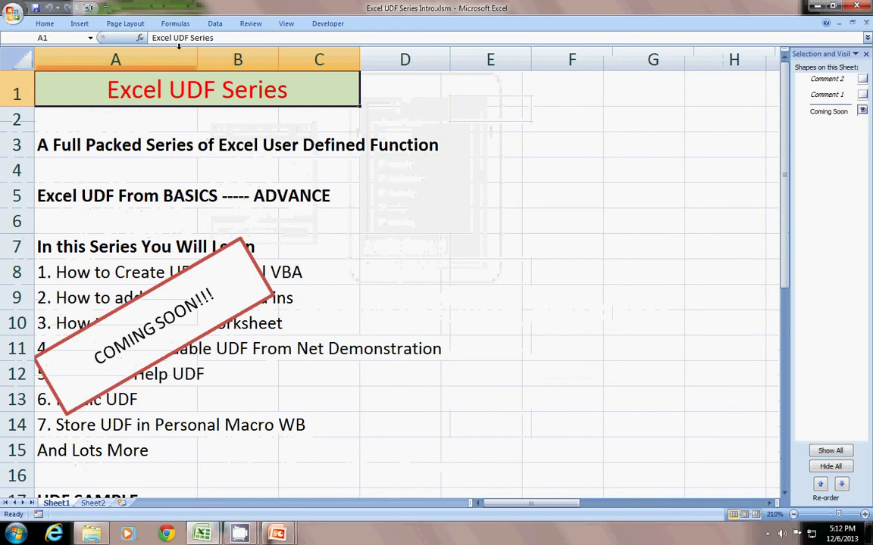
click(488, 271)
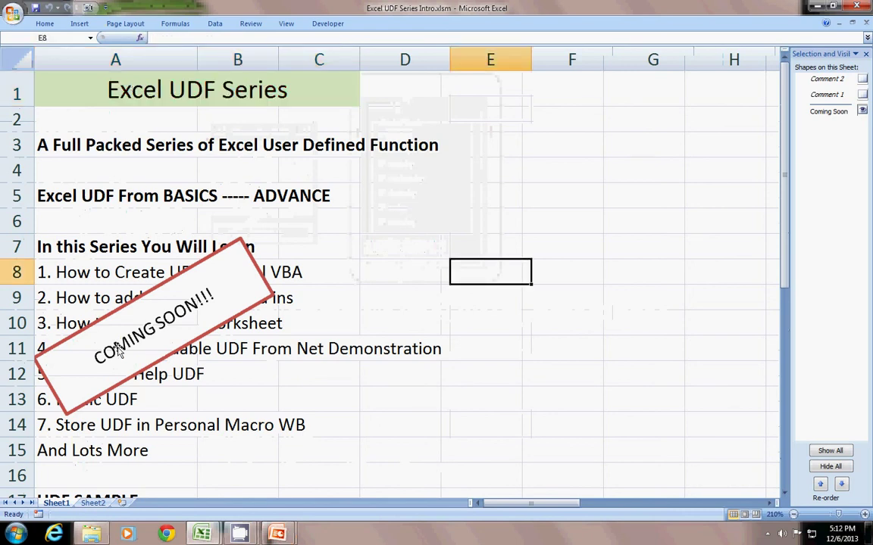
scroll(118, 352, down, 1)
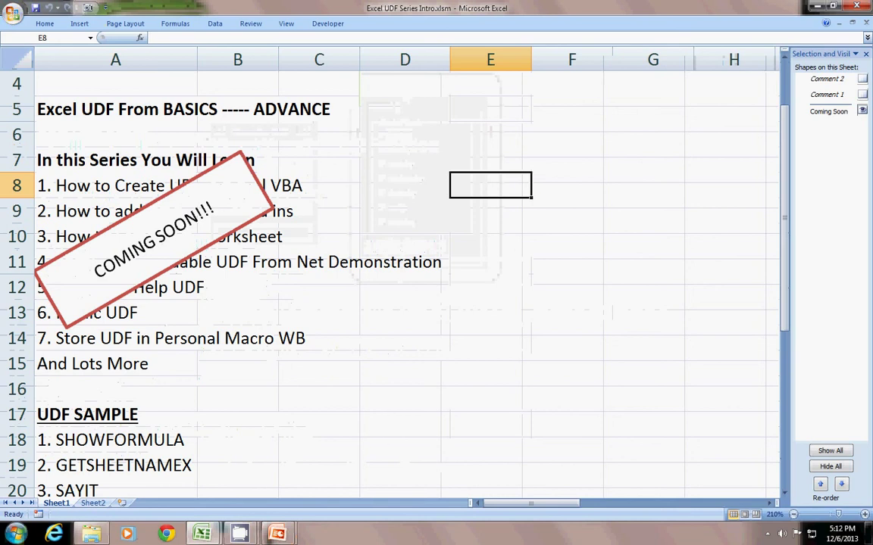
click(244, 24)
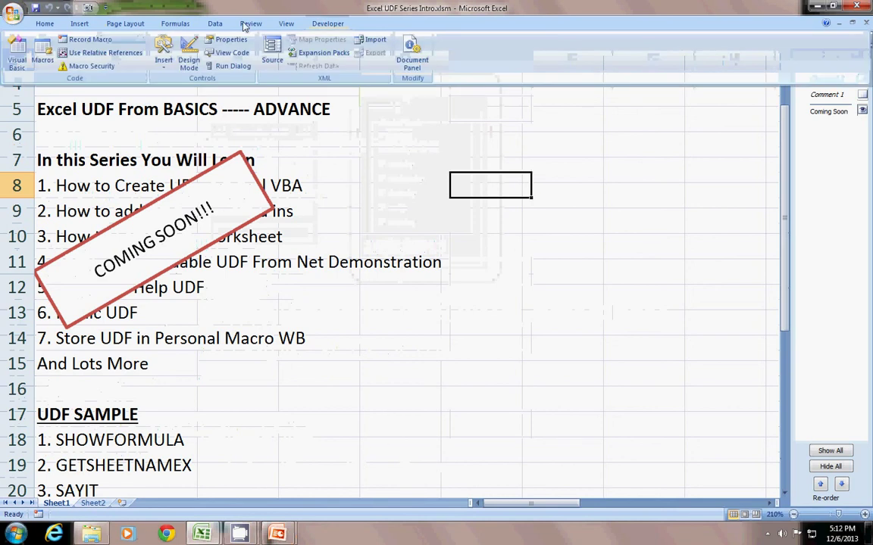
click(23, 48)
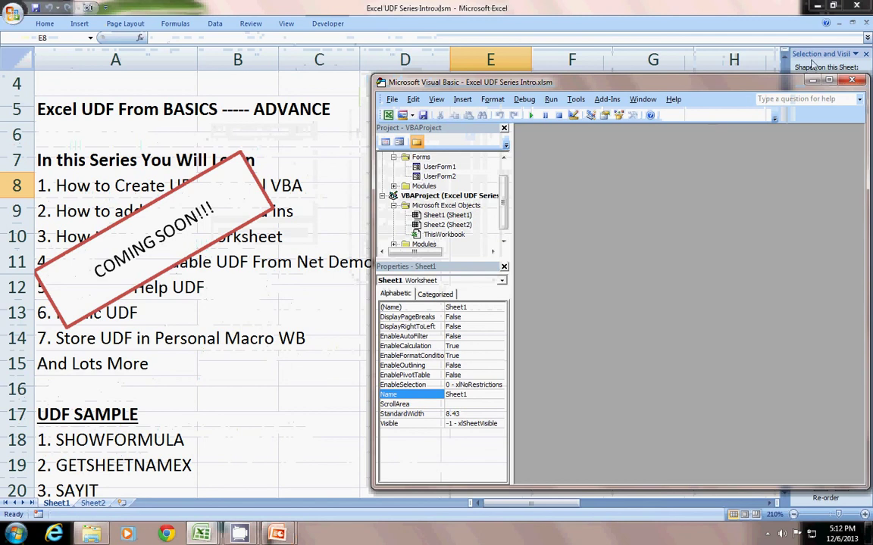
drag(679, 86, 411, 16)
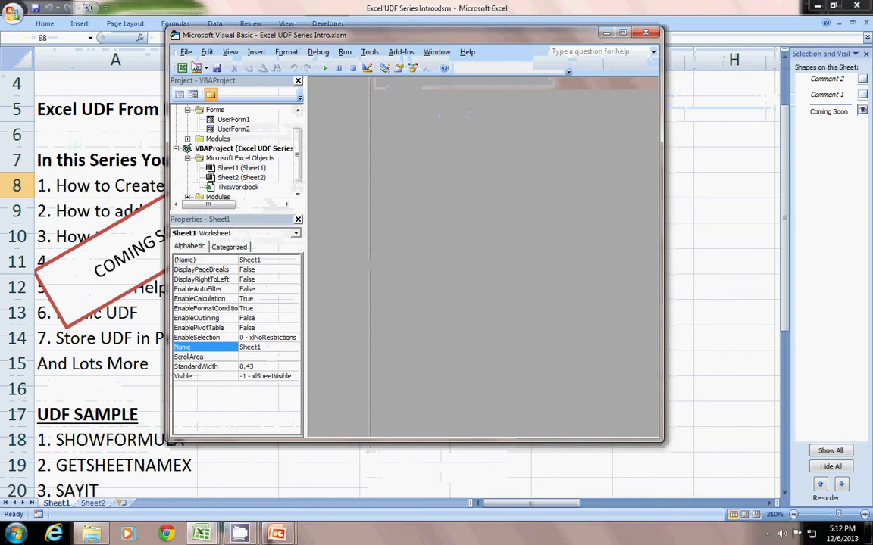
click(184, 68)
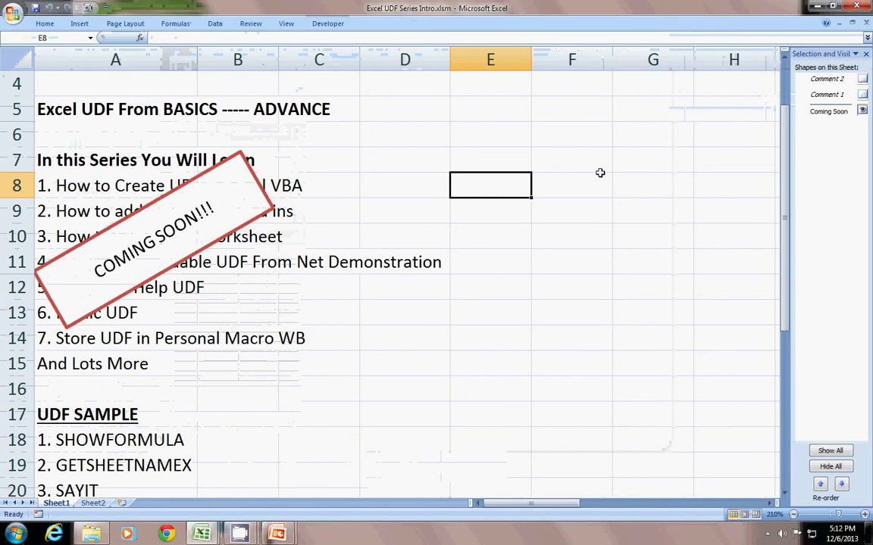
Scroll down to the Subscribe label and move to the Exploring Excel and contact email cells
click(572, 261)
scroll(345, 256, down, 1)
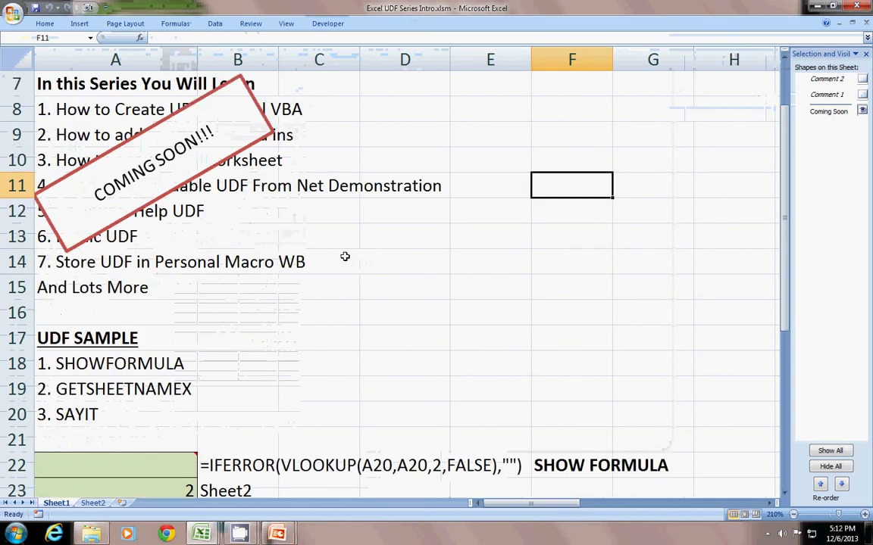
scroll(345, 257, down, 4)
click(184, 287)
key(Right)
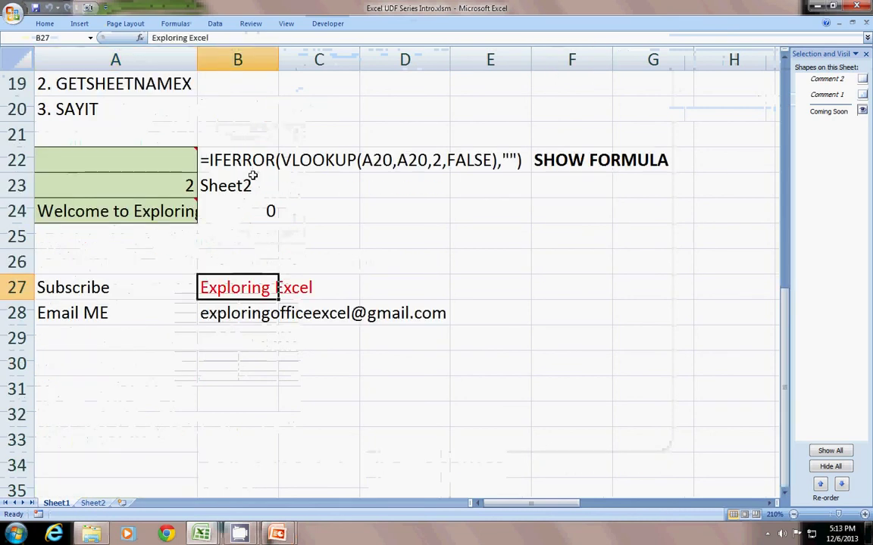
key(Down)
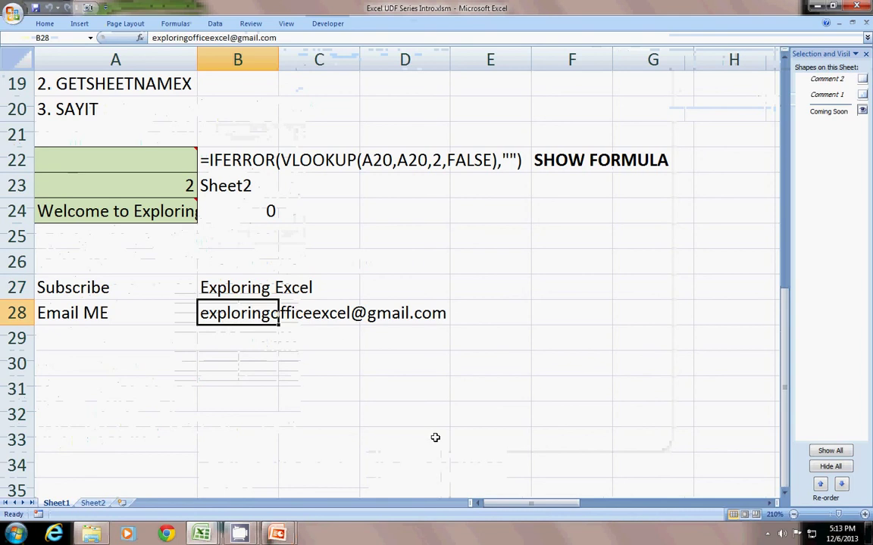